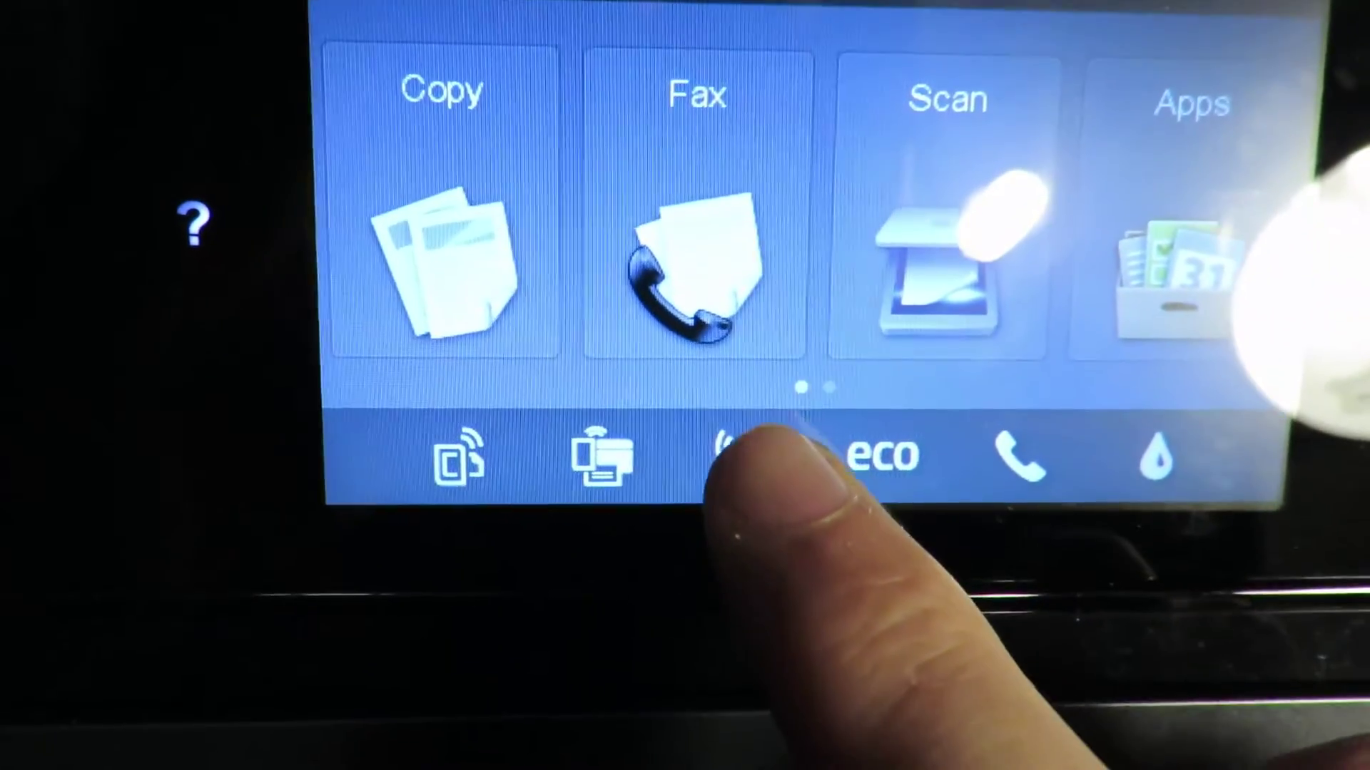
- Show the printer's Wireless Summary to read its IP address, 192.168.0.11
{"action": "left_click", "coordinate": [744, 449]}
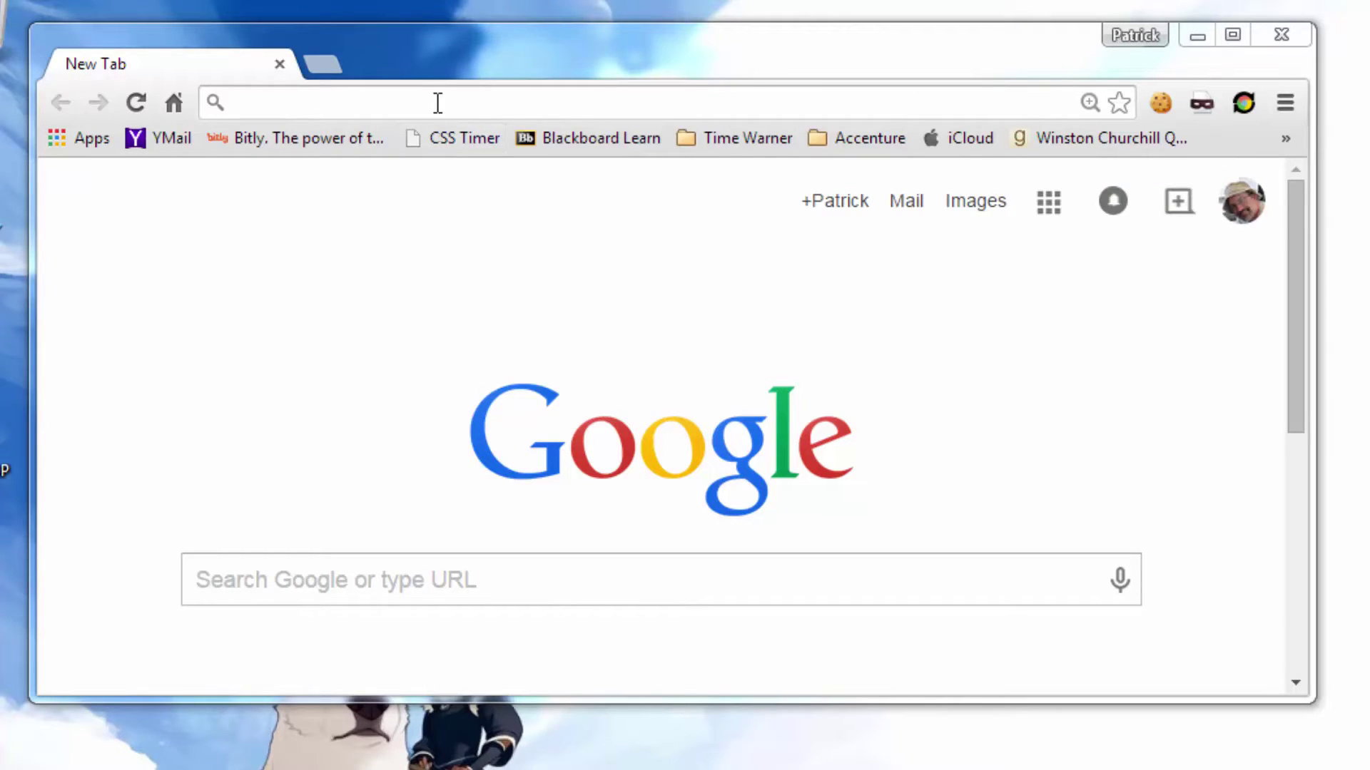
- Enter 192.168.0.11 in Chrome's address bar to load the printer's web page
{"action": "left_click", "coordinate": [438, 102]}
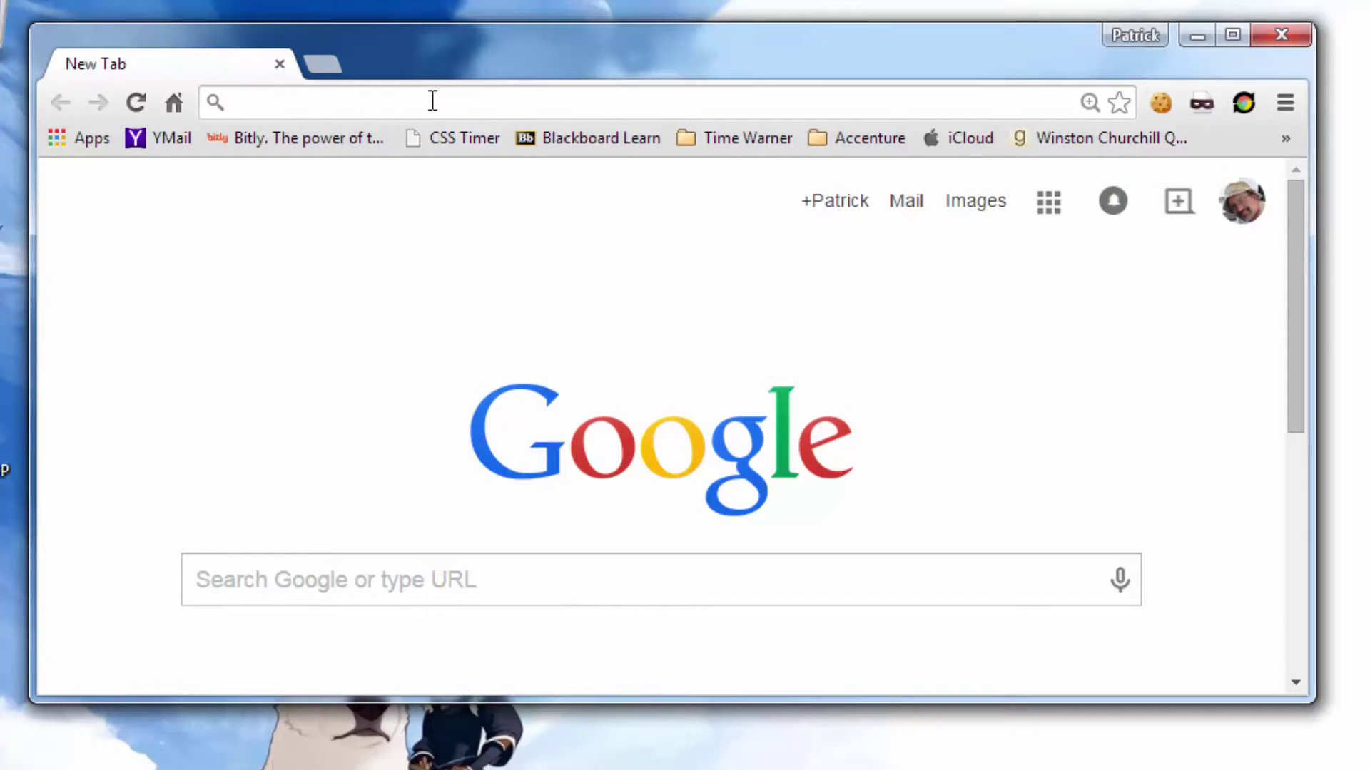
{"action": "type", "text": "192.1"}
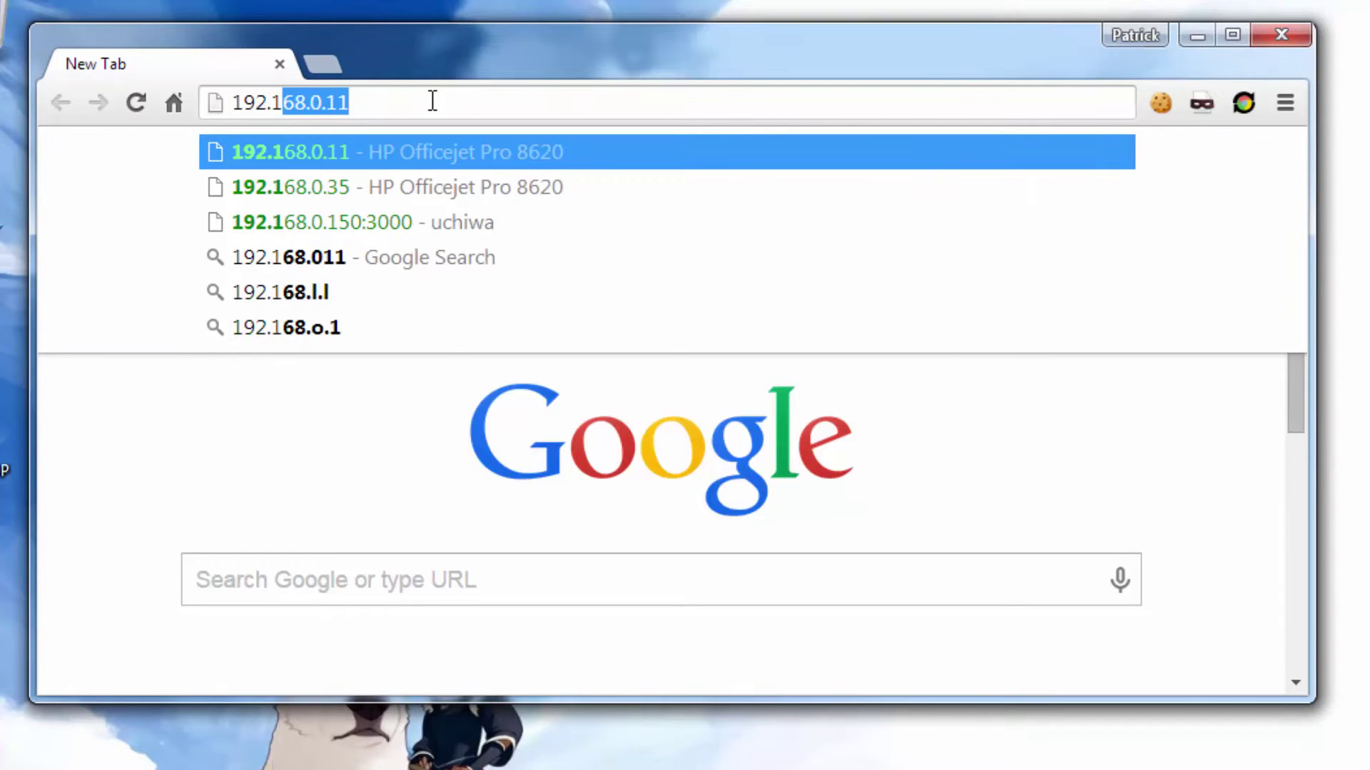
{"action": "type", "text": "68.0.11"}
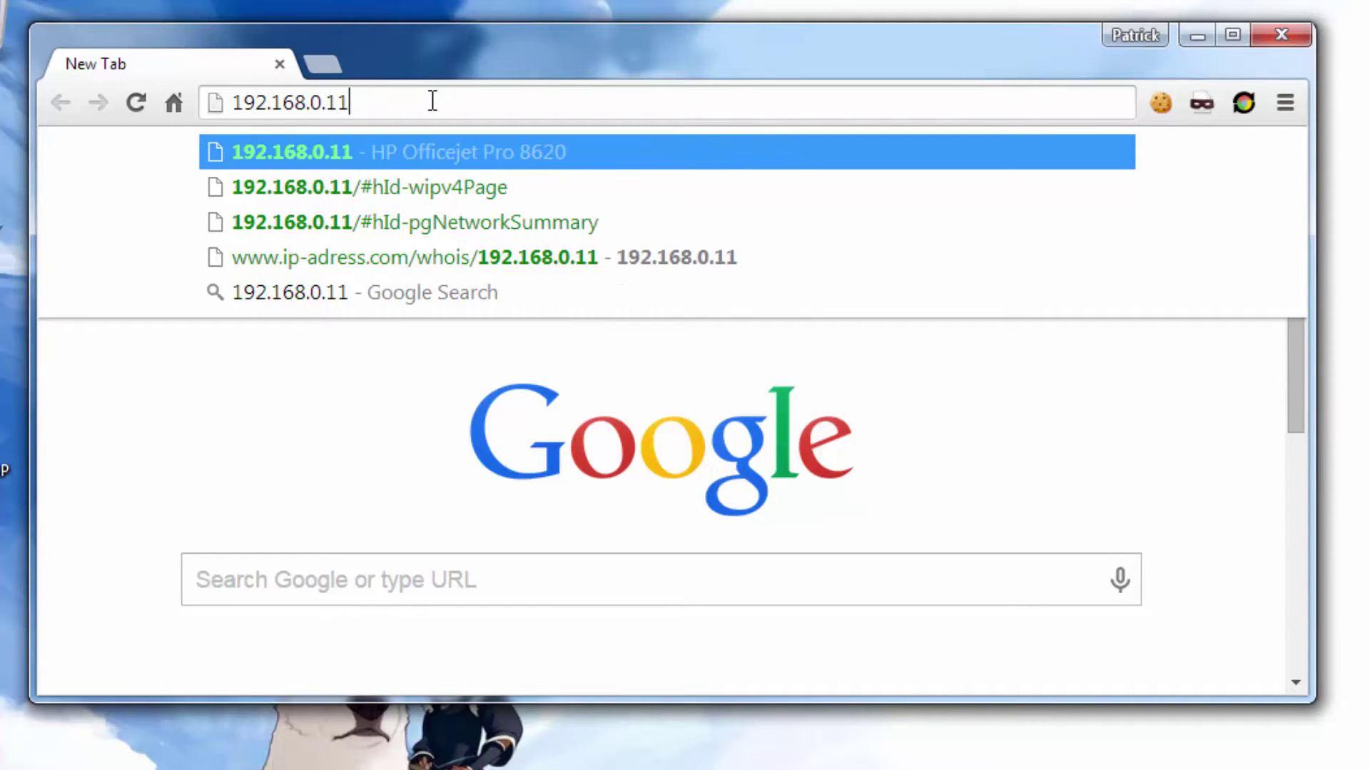
{"action": "key", "text": "Return"}
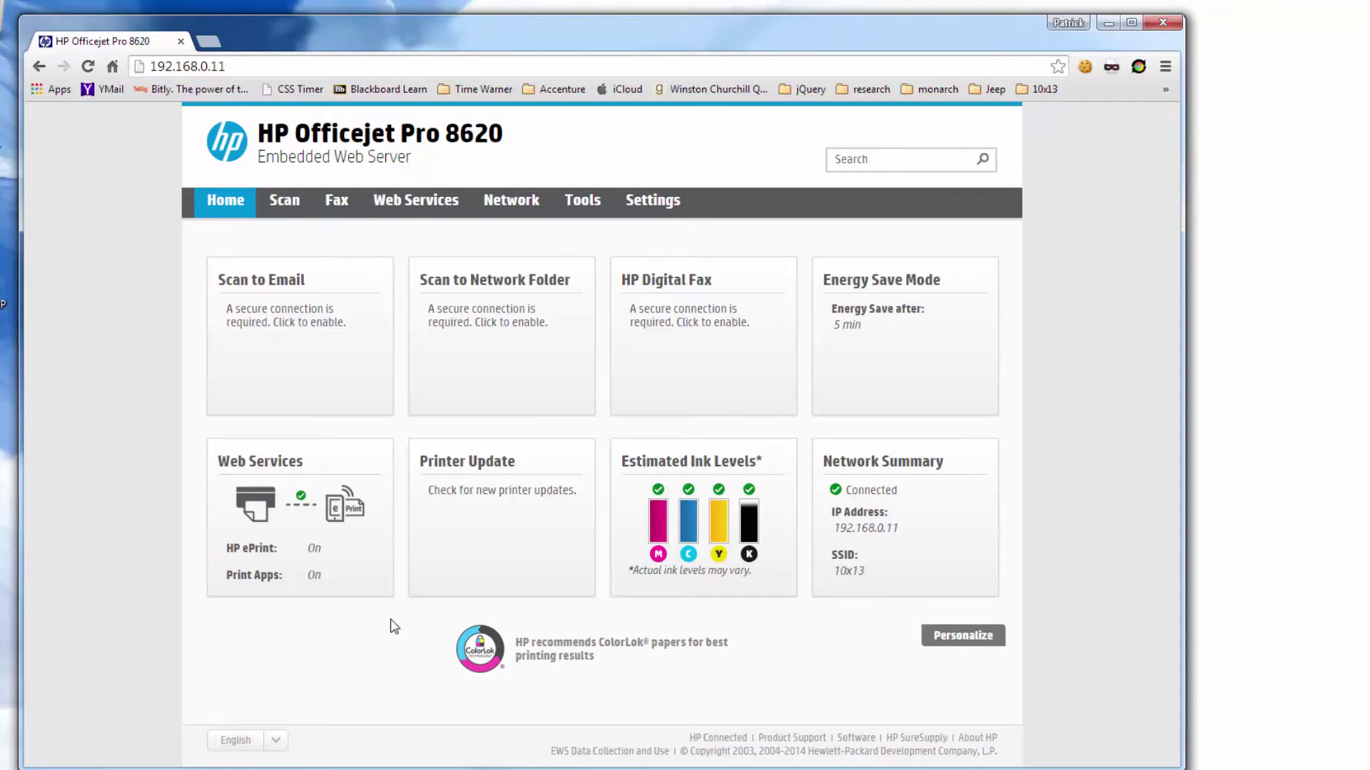
- In Wireless IPv4 Configuration, change the manual IP's last octet from 11 to 35 and apply
{"action": "left_click", "coordinate": [514, 204]}
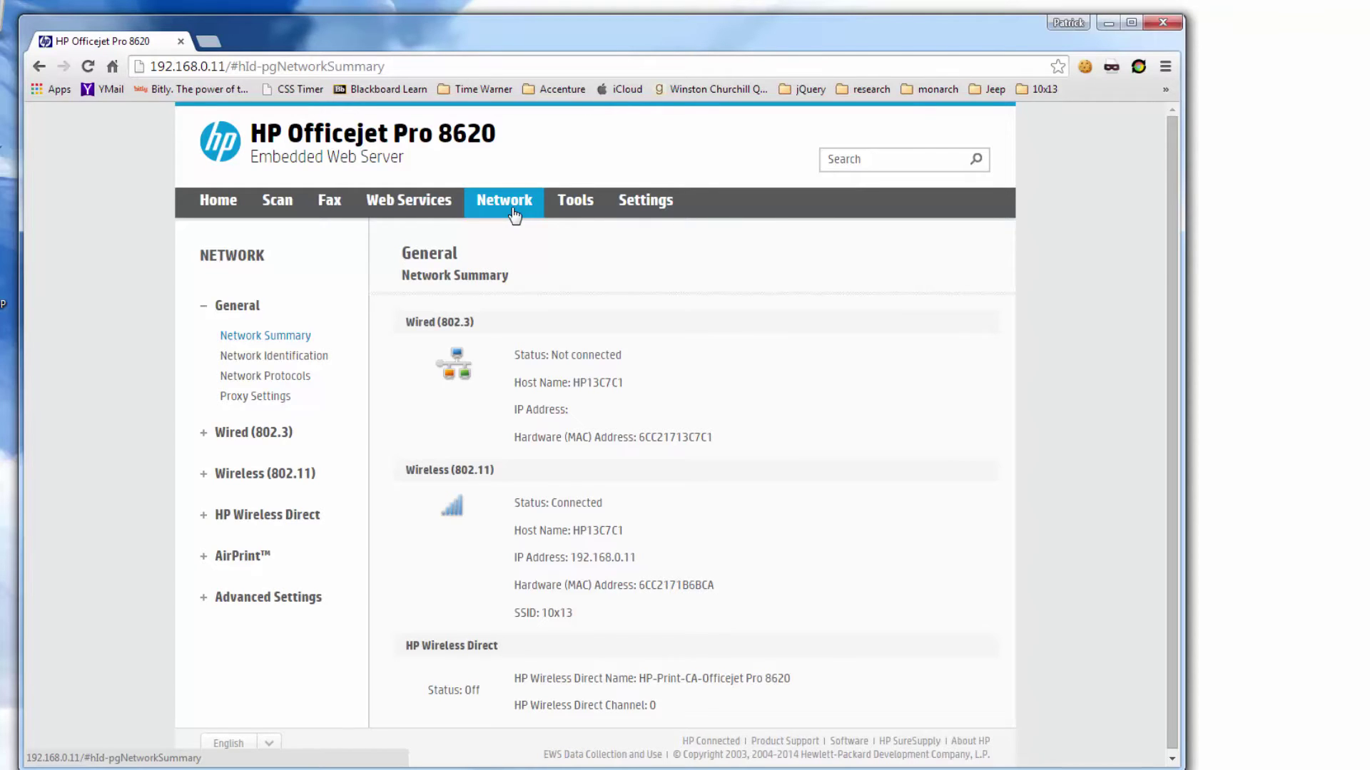
{"action": "left_click", "coordinate": [296, 482]}
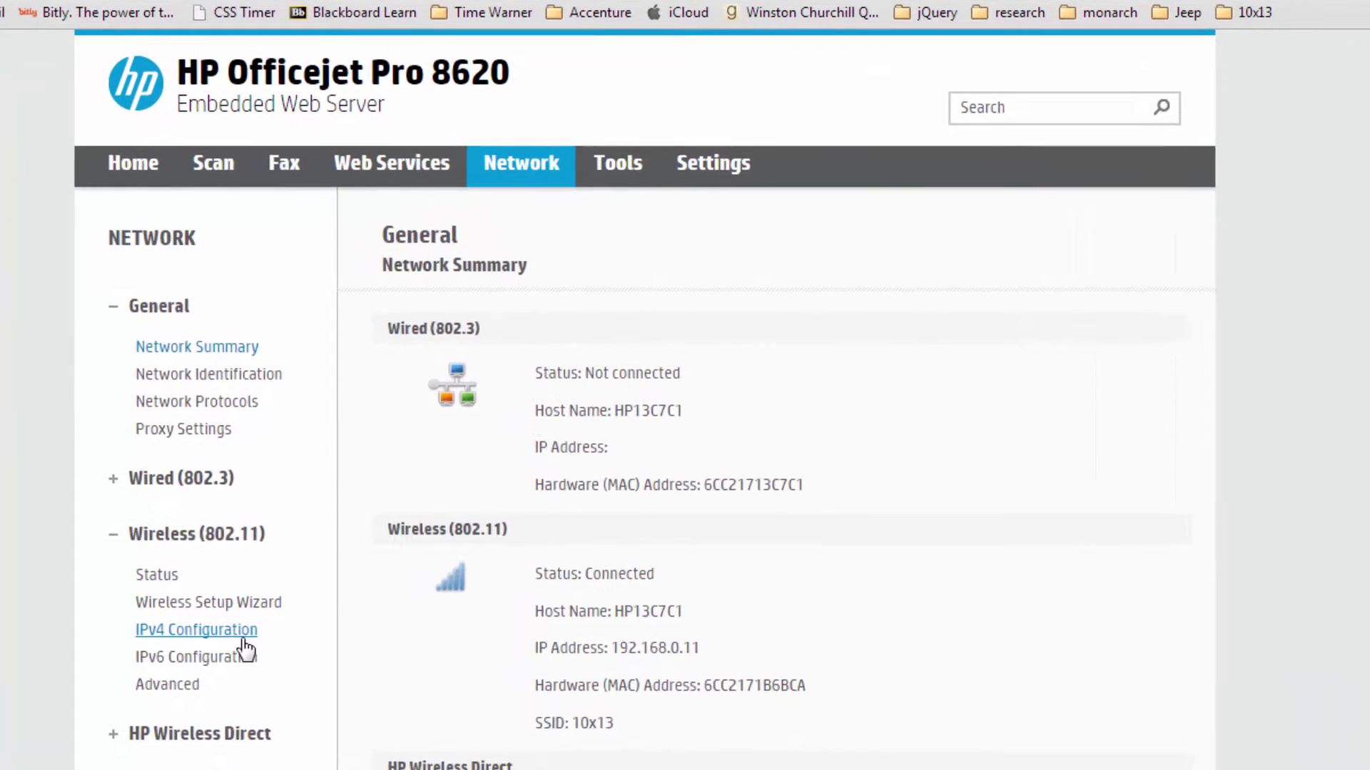
{"action": "left_click", "coordinate": [243, 641]}
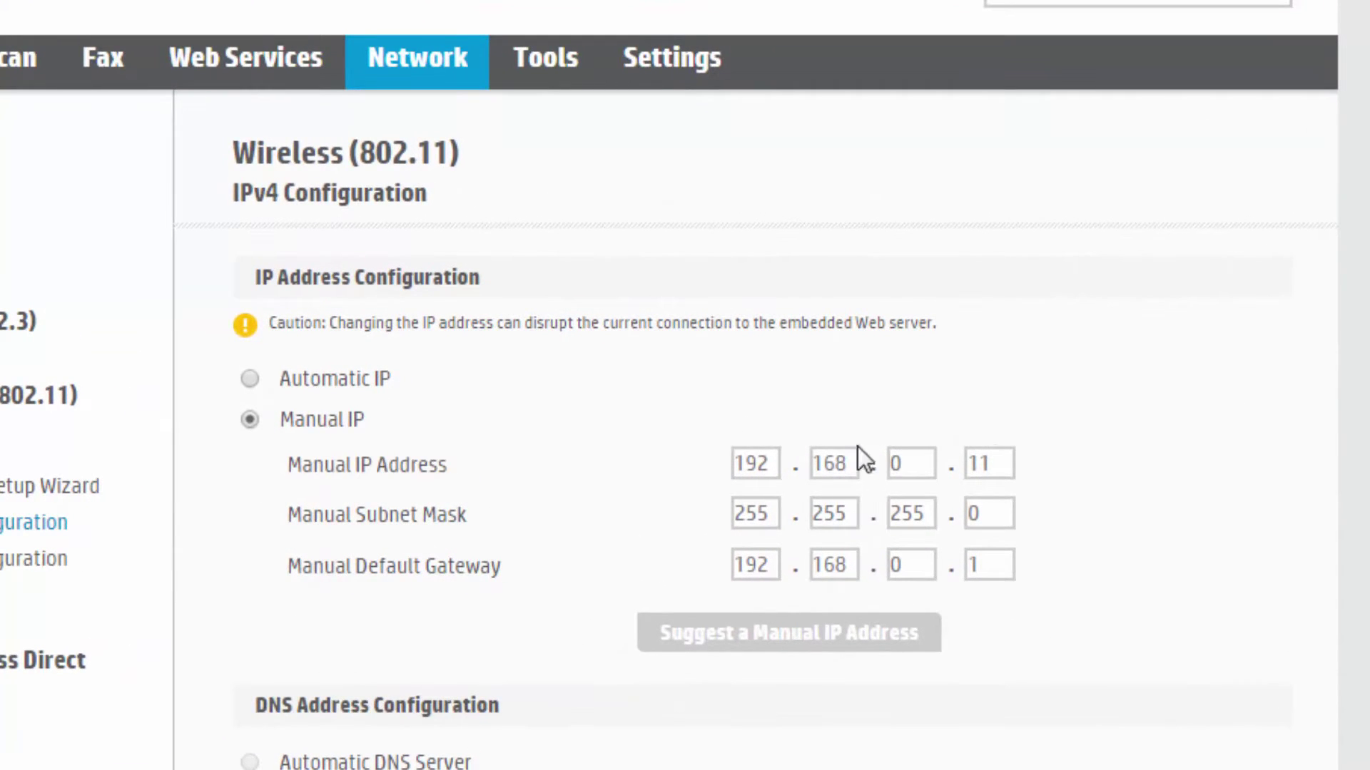
{"action": "double_click", "coordinate": [1005, 477]}
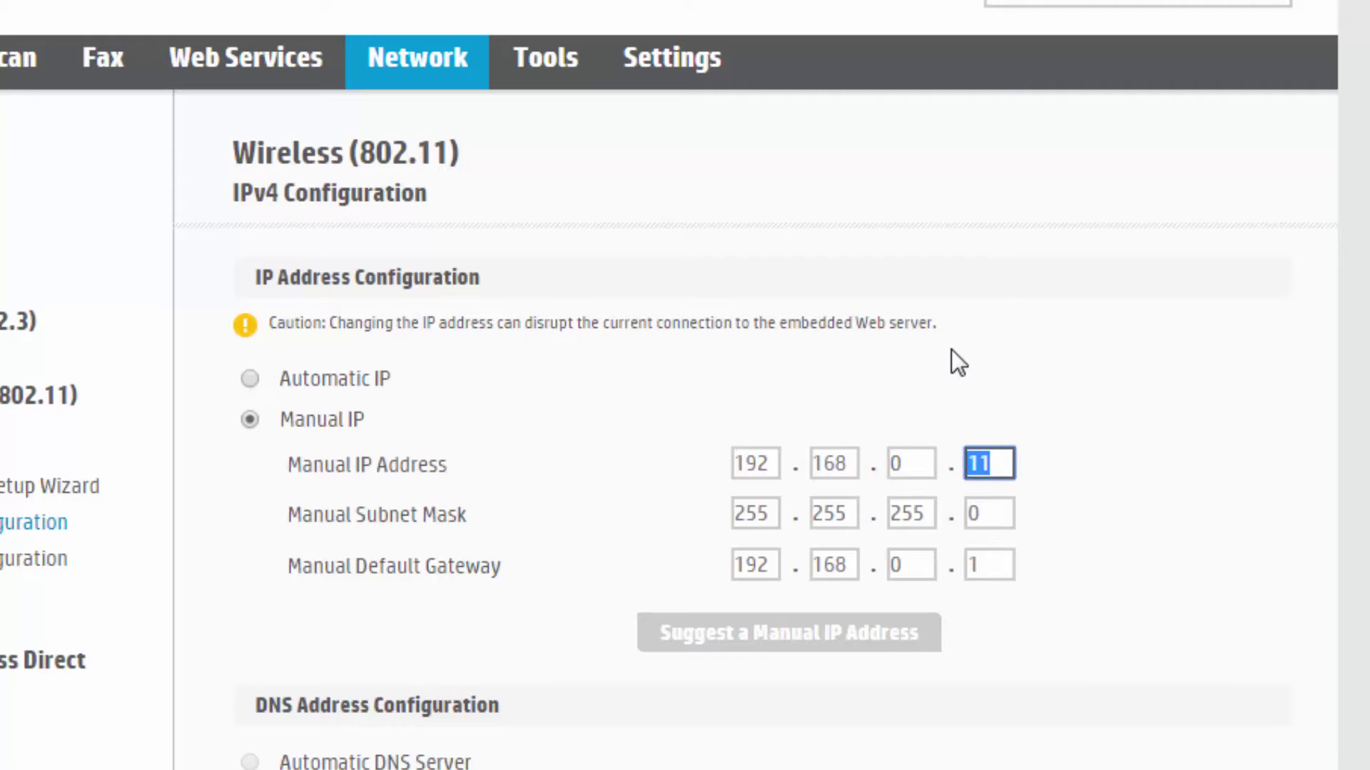
{"action": "type", "text": "35"}
{"action": "left_click", "coordinate": [1006, 564]}
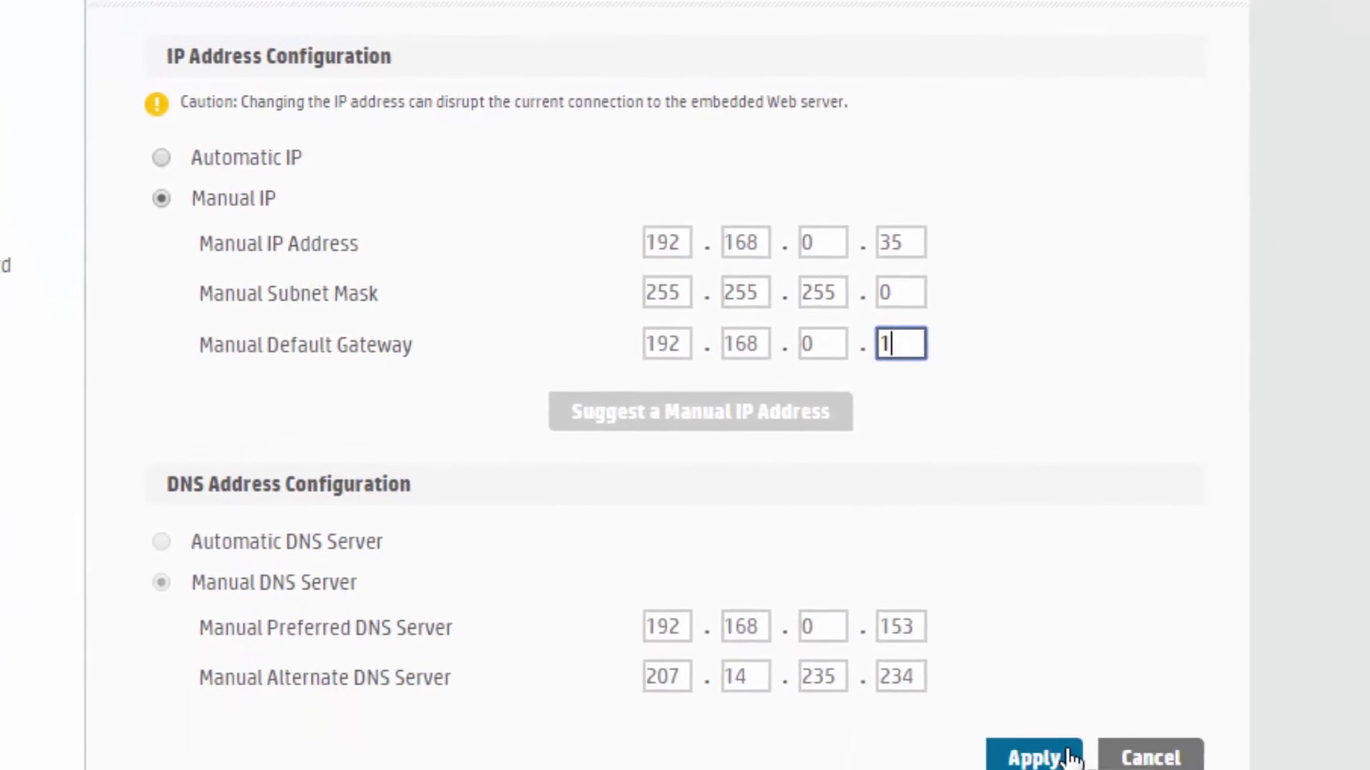
{"action": "left_click", "coordinate": [1034, 748]}
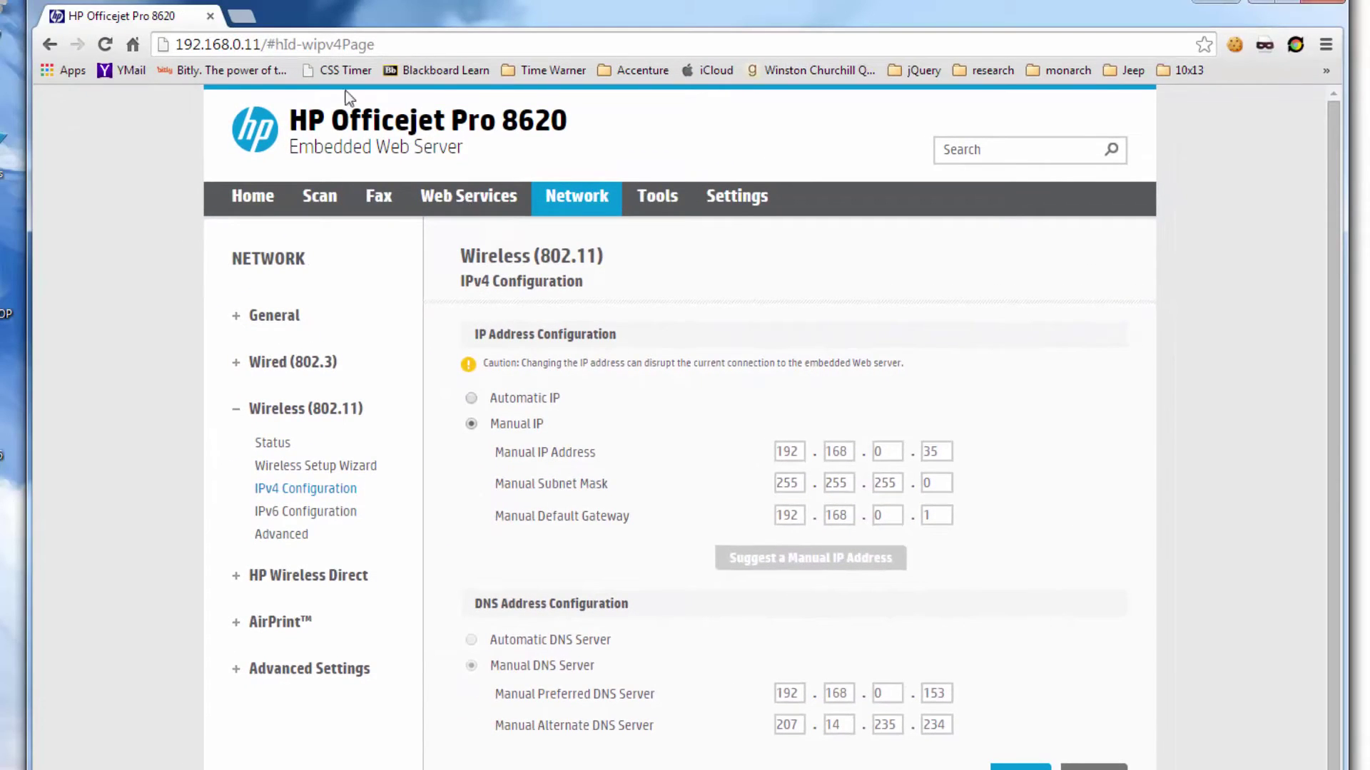
- Load the printer's page at 192.168.0.35 in a new browser tab
{"action": "left_click", "coordinate": [242, 17]}
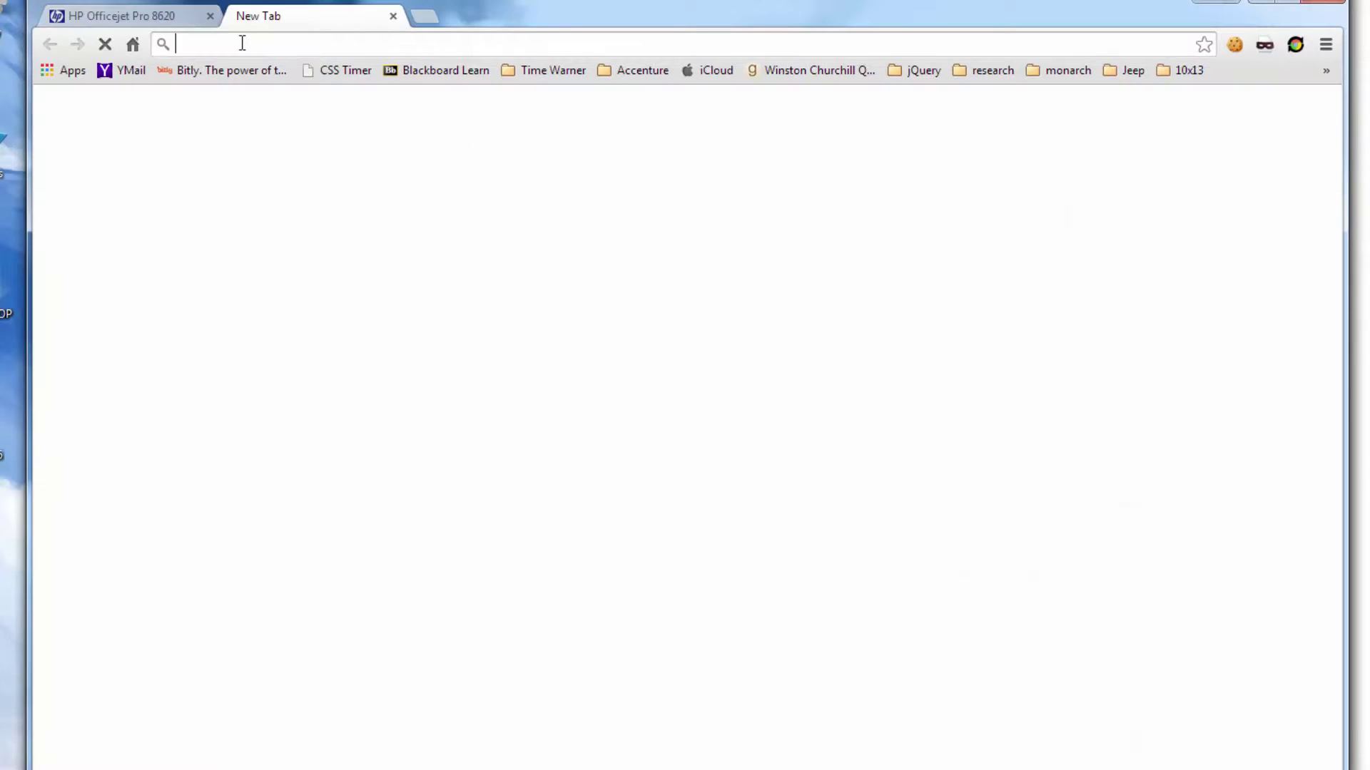
{"action": "type", "text": "192.168."}
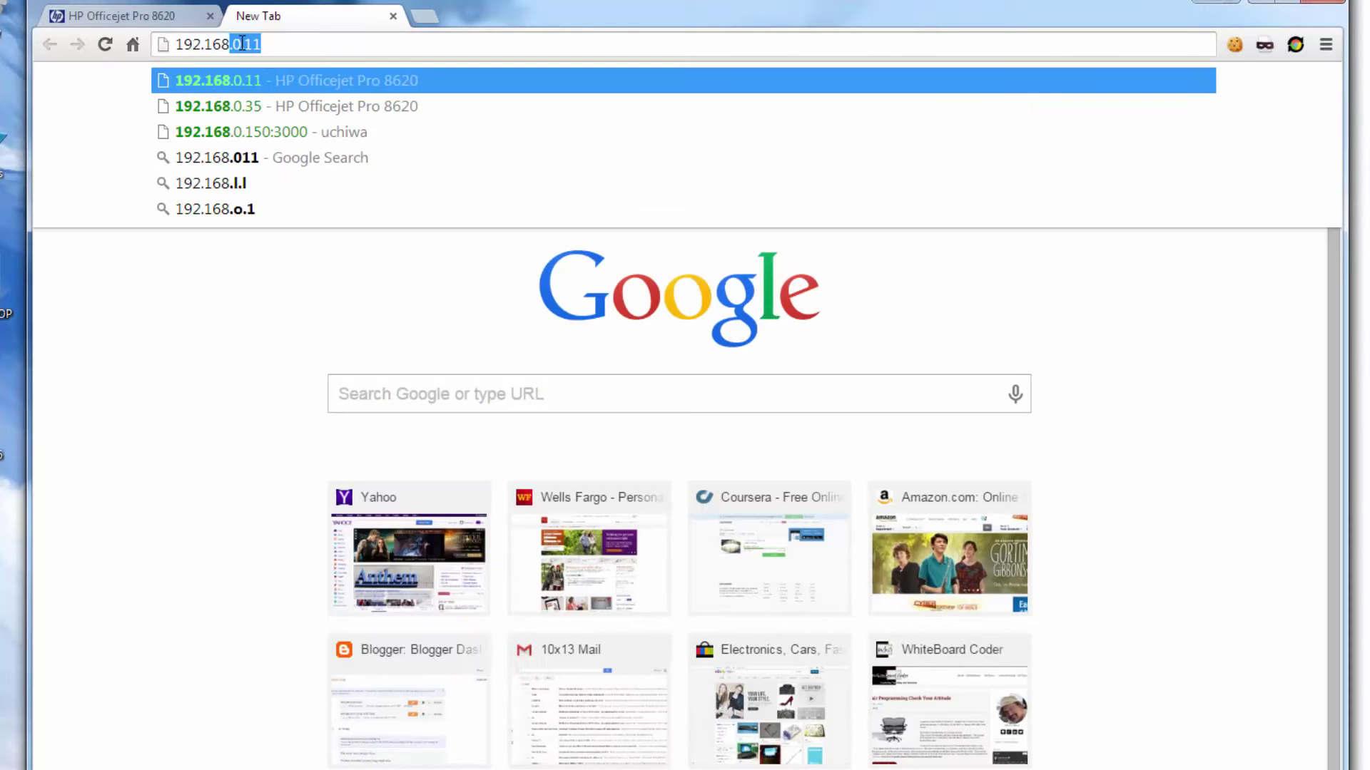
{"action": "type", "text": "0.35"}
{"action": "key", "text": "Return"}
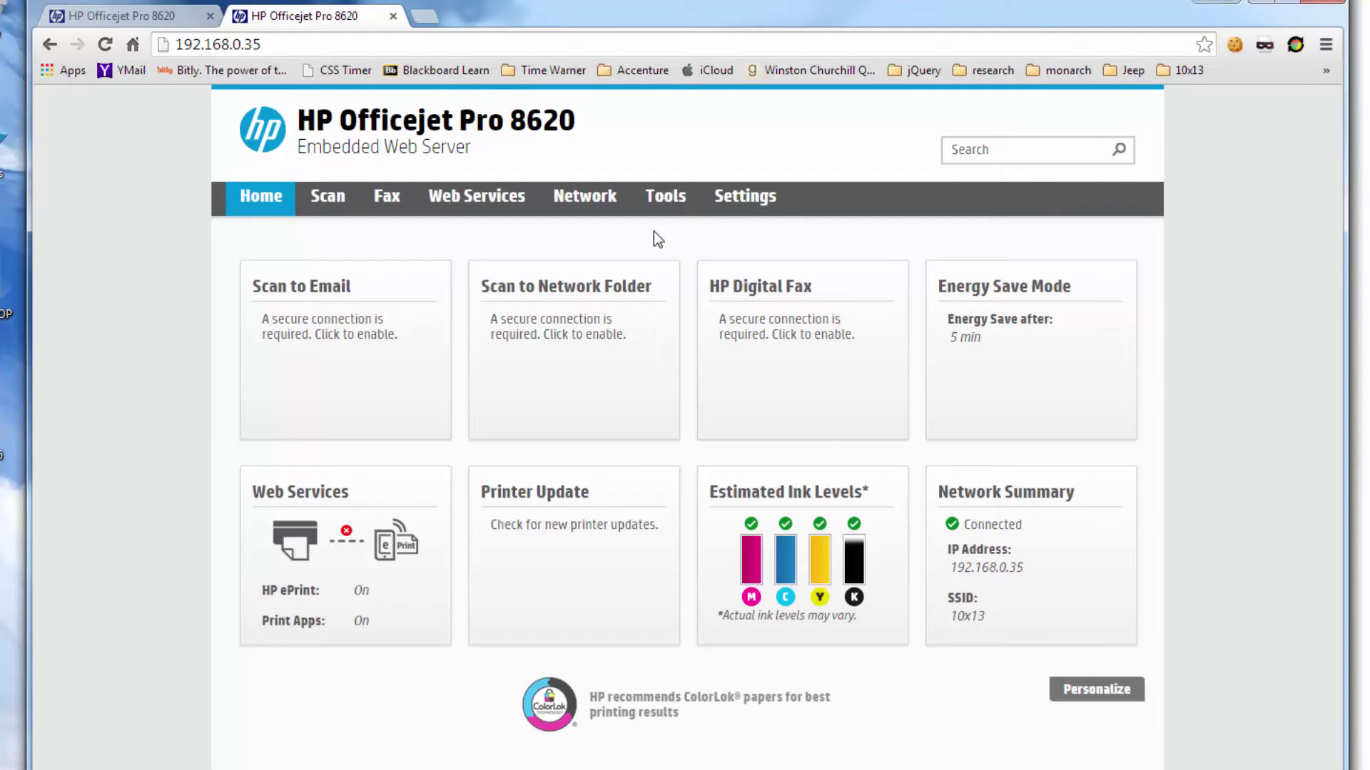
- Browse Tools, then go to Settings > Security > Administrator Settings
{"action": "left_click", "coordinate": [680, 205]}
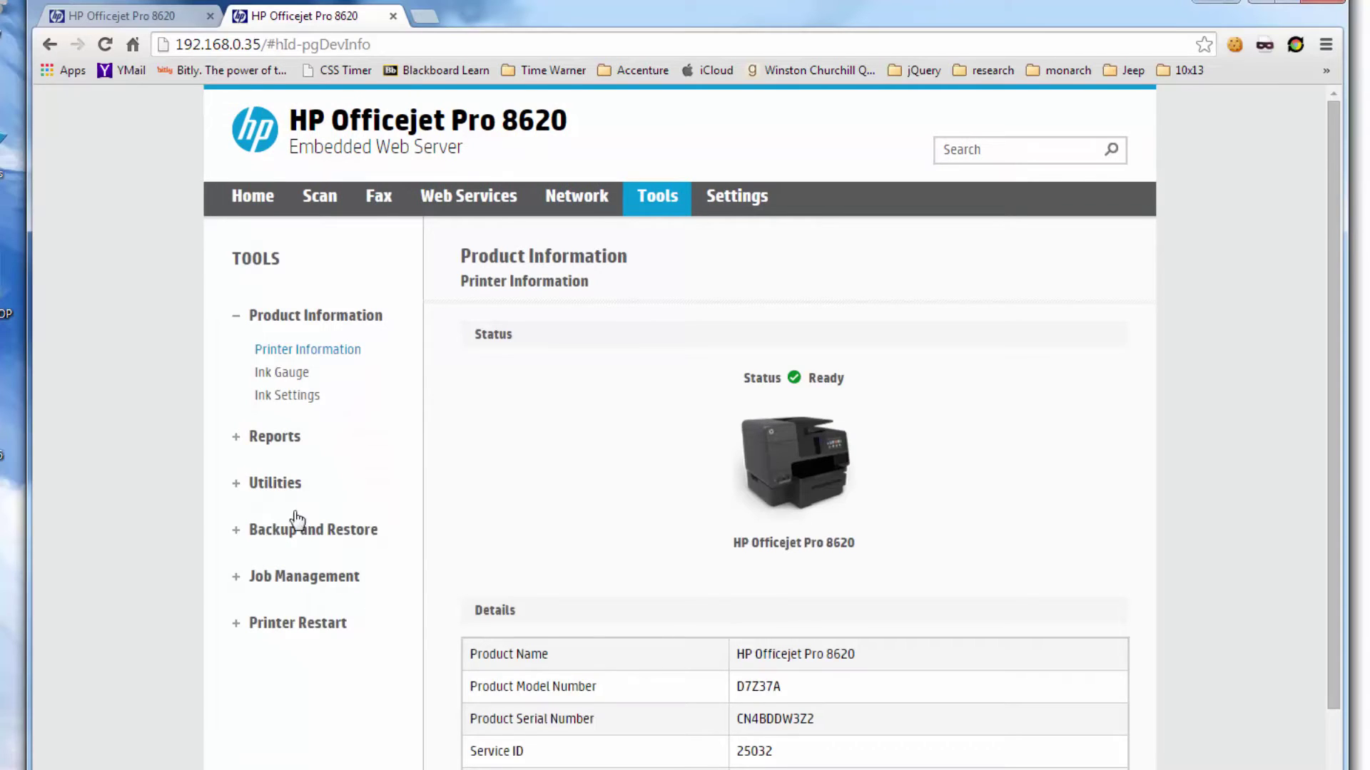
{"action": "left_click", "coordinate": [282, 489]}
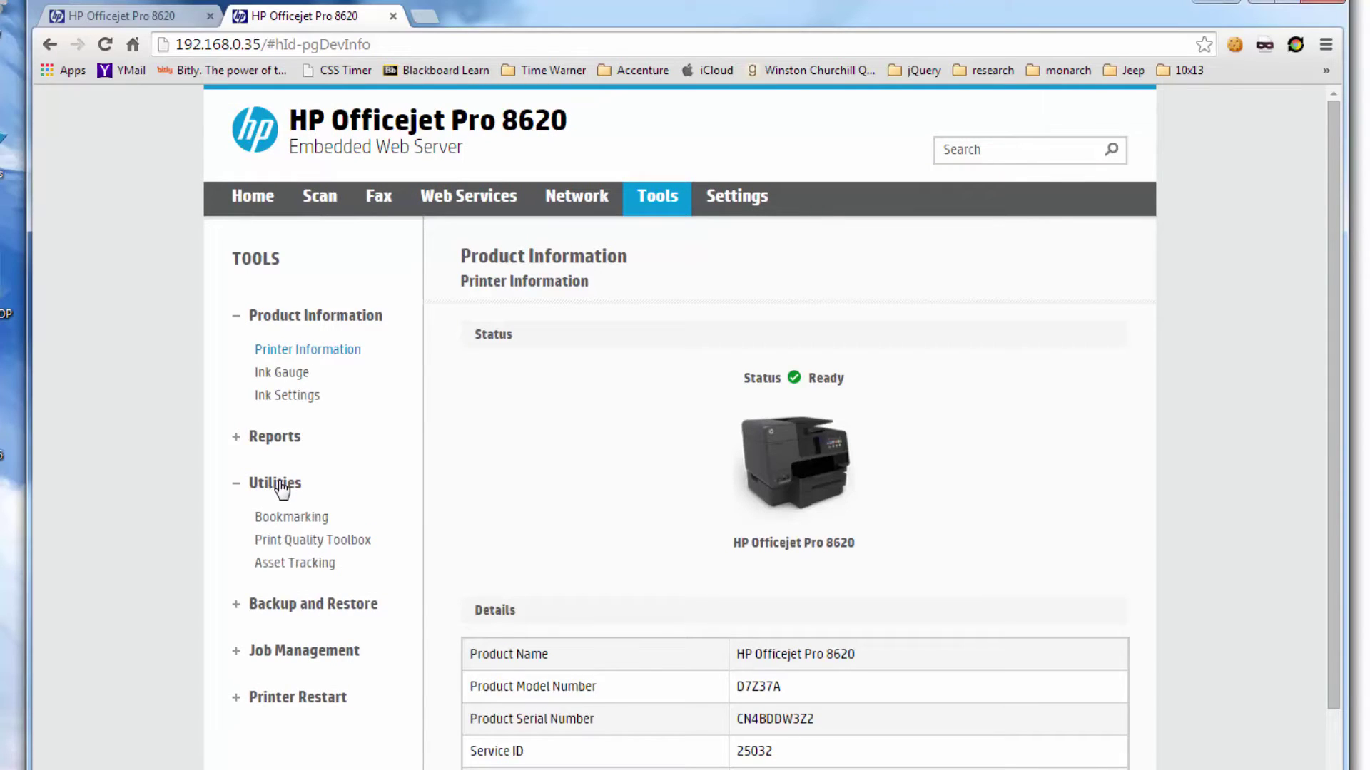
{"action": "left_click", "coordinate": [283, 489]}
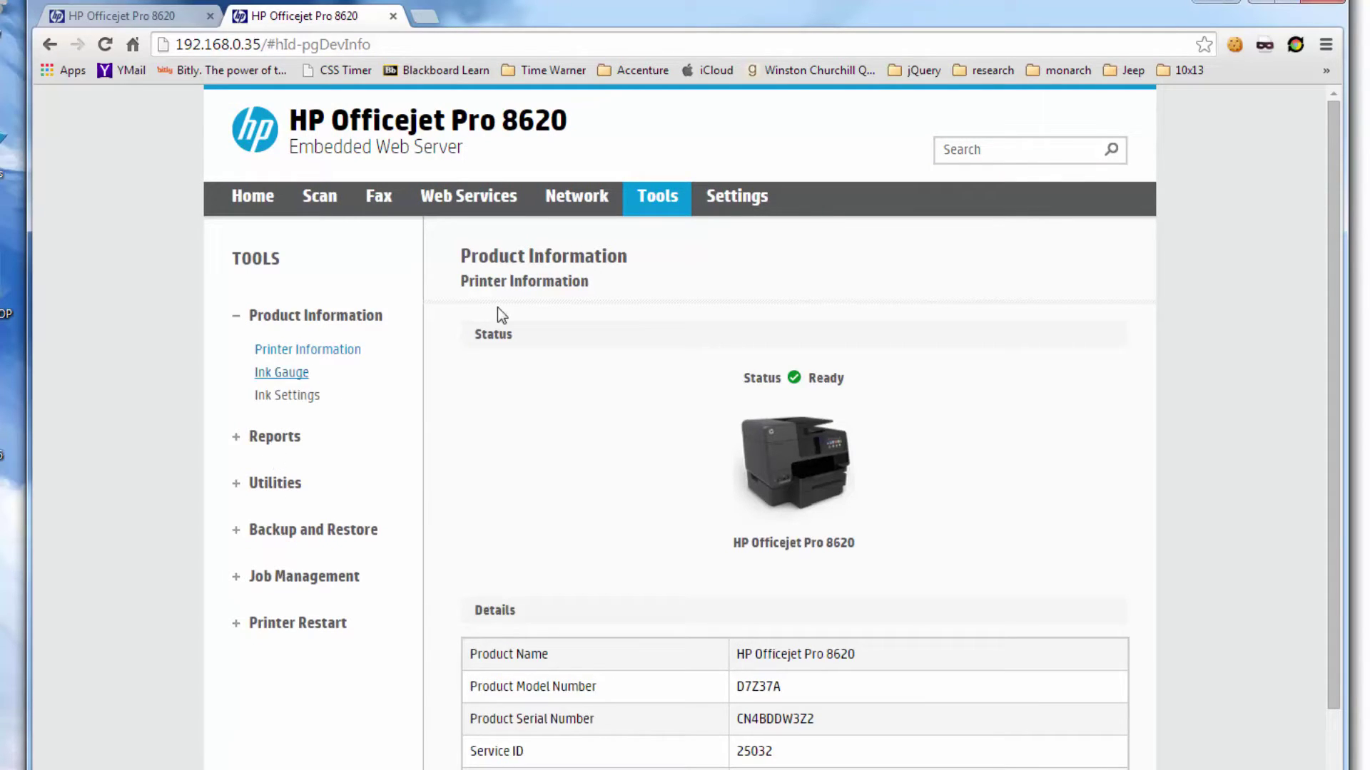
{"action": "left_click", "coordinate": [741, 199]}
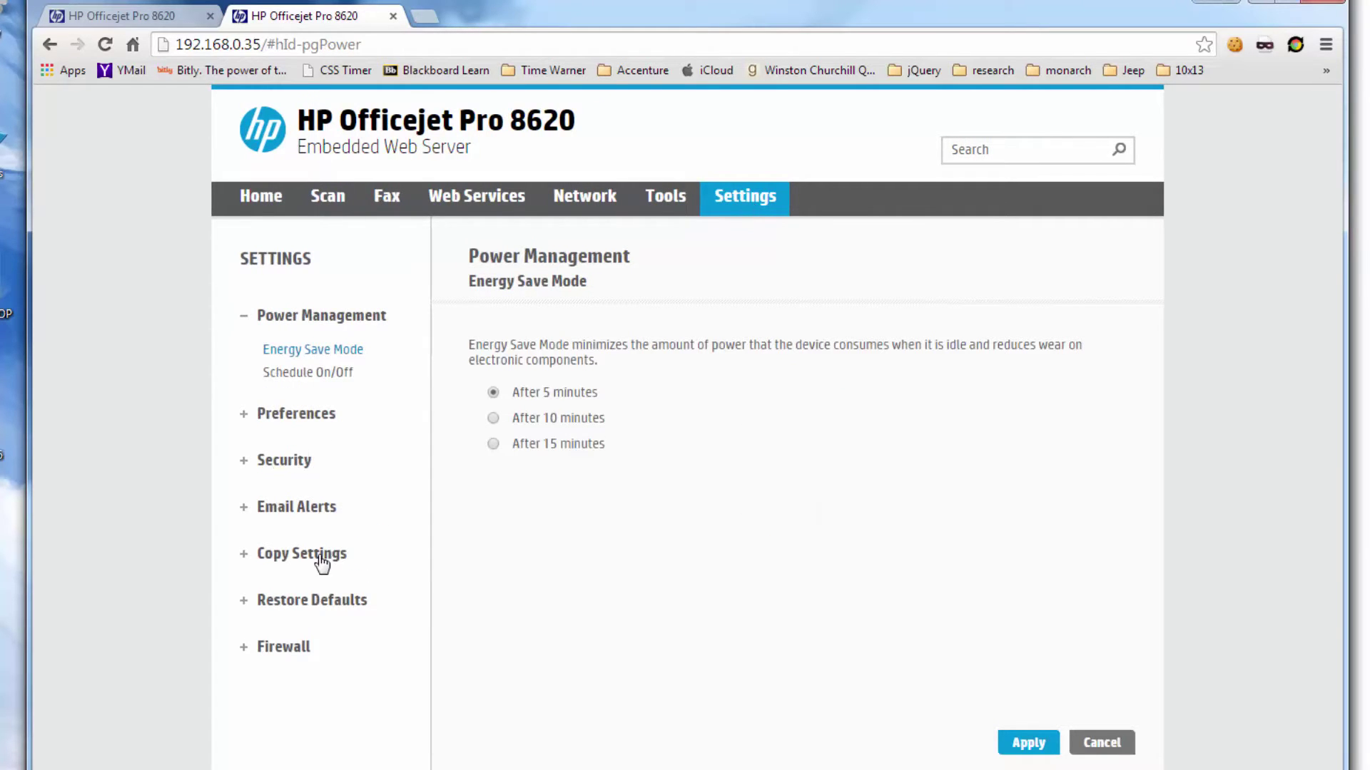
{"action": "left_click", "coordinate": [303, 462]}
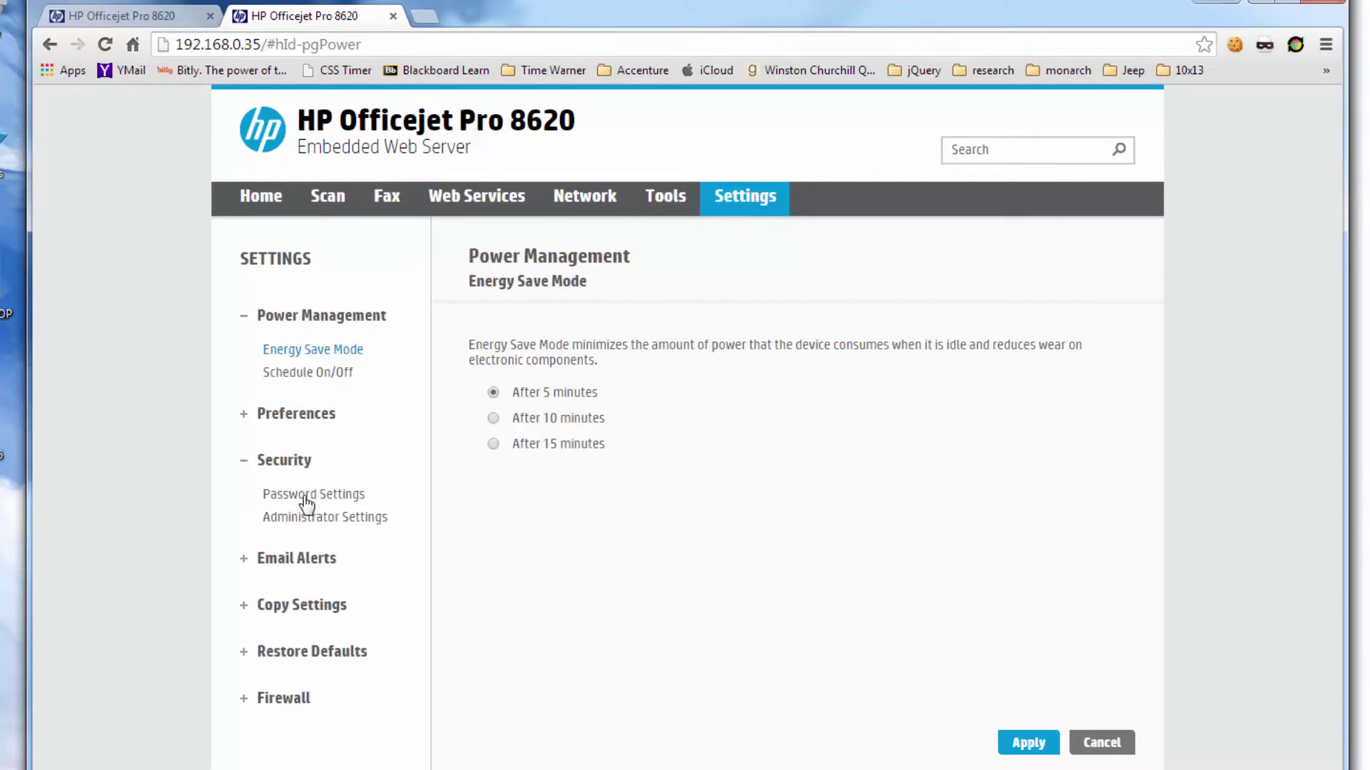
{"action": "left_click", "coordinate": [313, 531]}
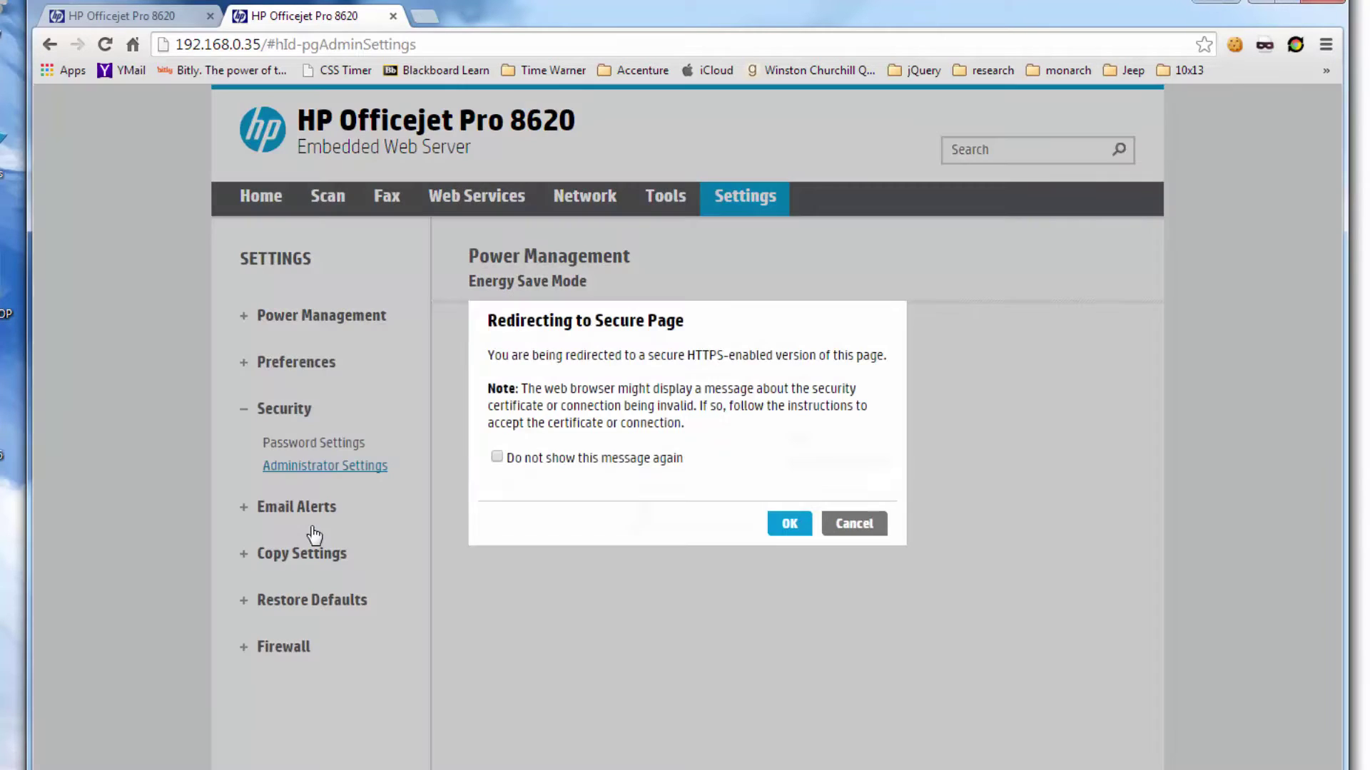
- Accept the secure redirect, enable Webscan in Administrator Settings, and apply it
{"action": "left_click", "coordinate": [789, 531]}
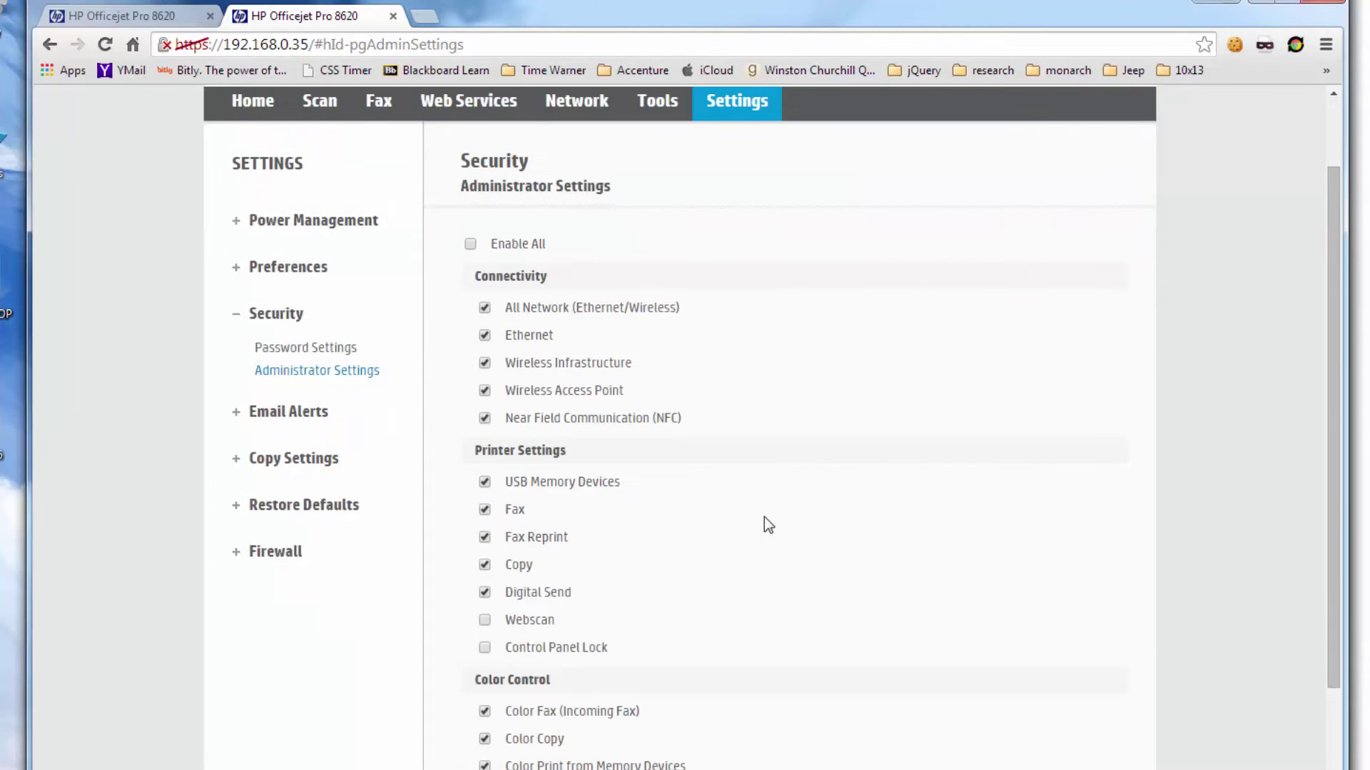
{"action": "left_click", "coordinate": [449, 563]}
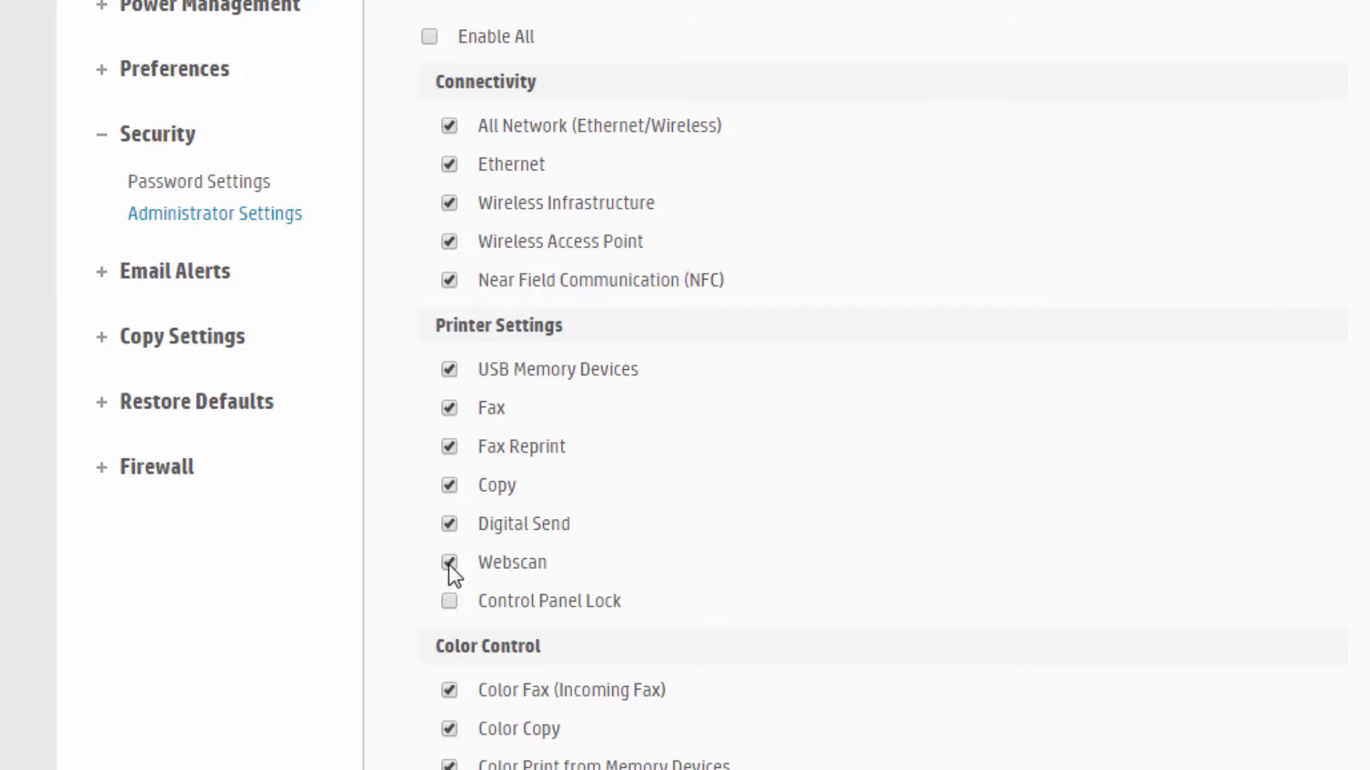
{"action": "left_click", "coordinate": [1116, 749]}
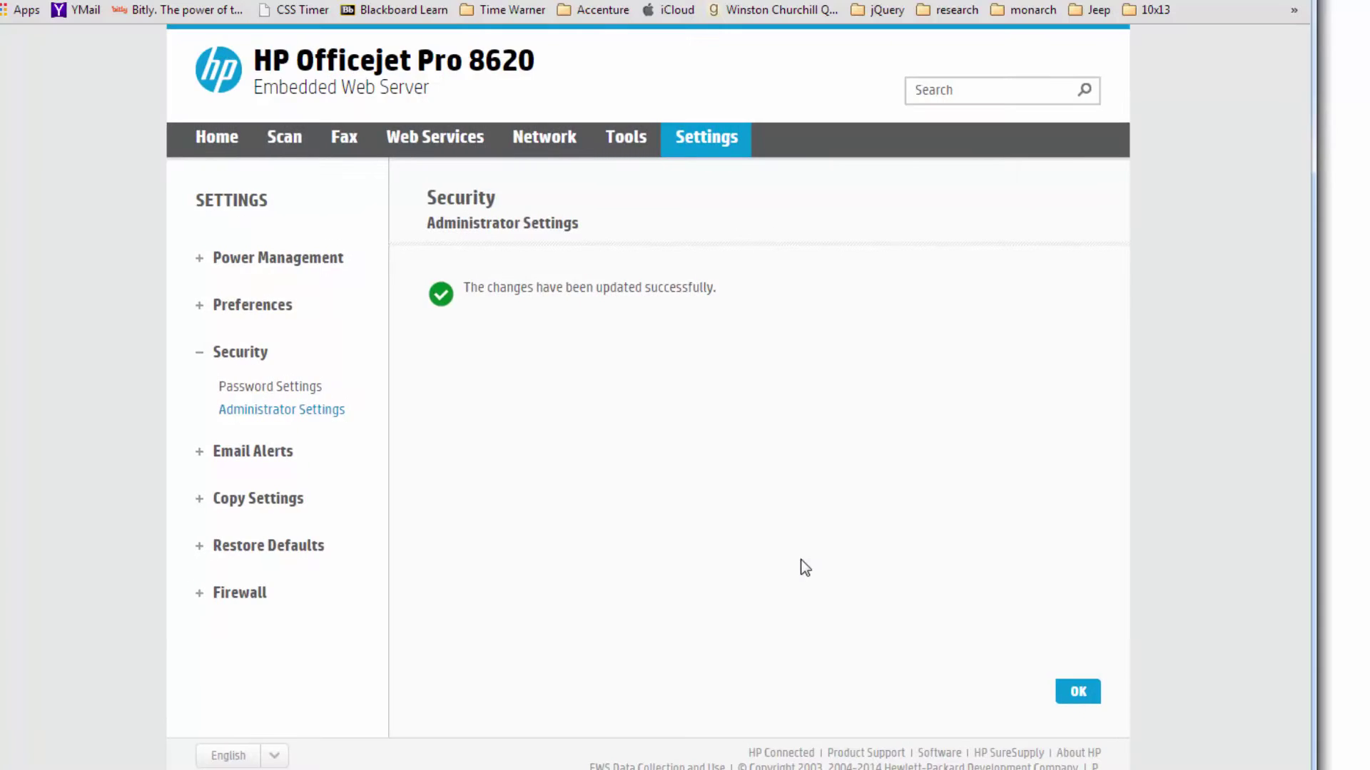
- Start a Webscan with Glass as document source and JPEG as type
{"action": "left_click", "coordinate": [292, 152]}
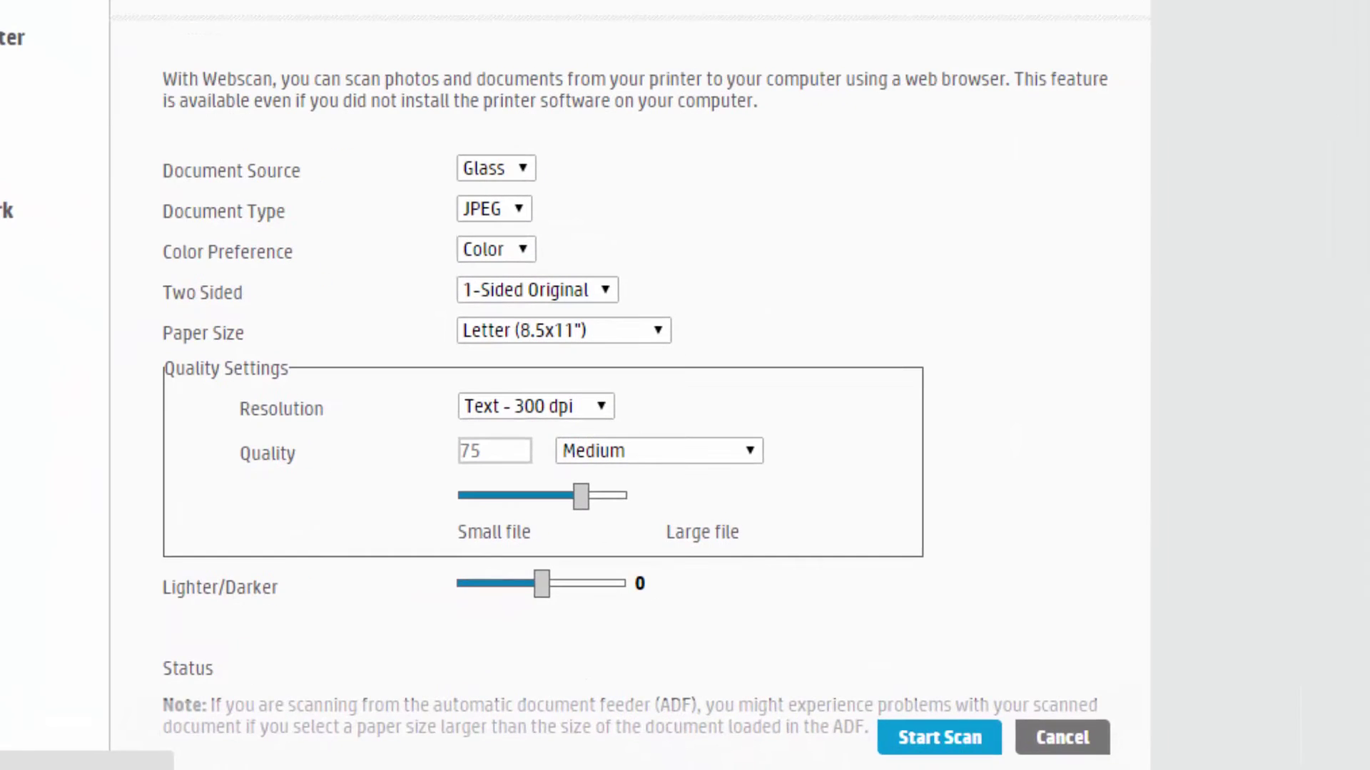
{"action": "left_click", "coordinate": [515, 172]}
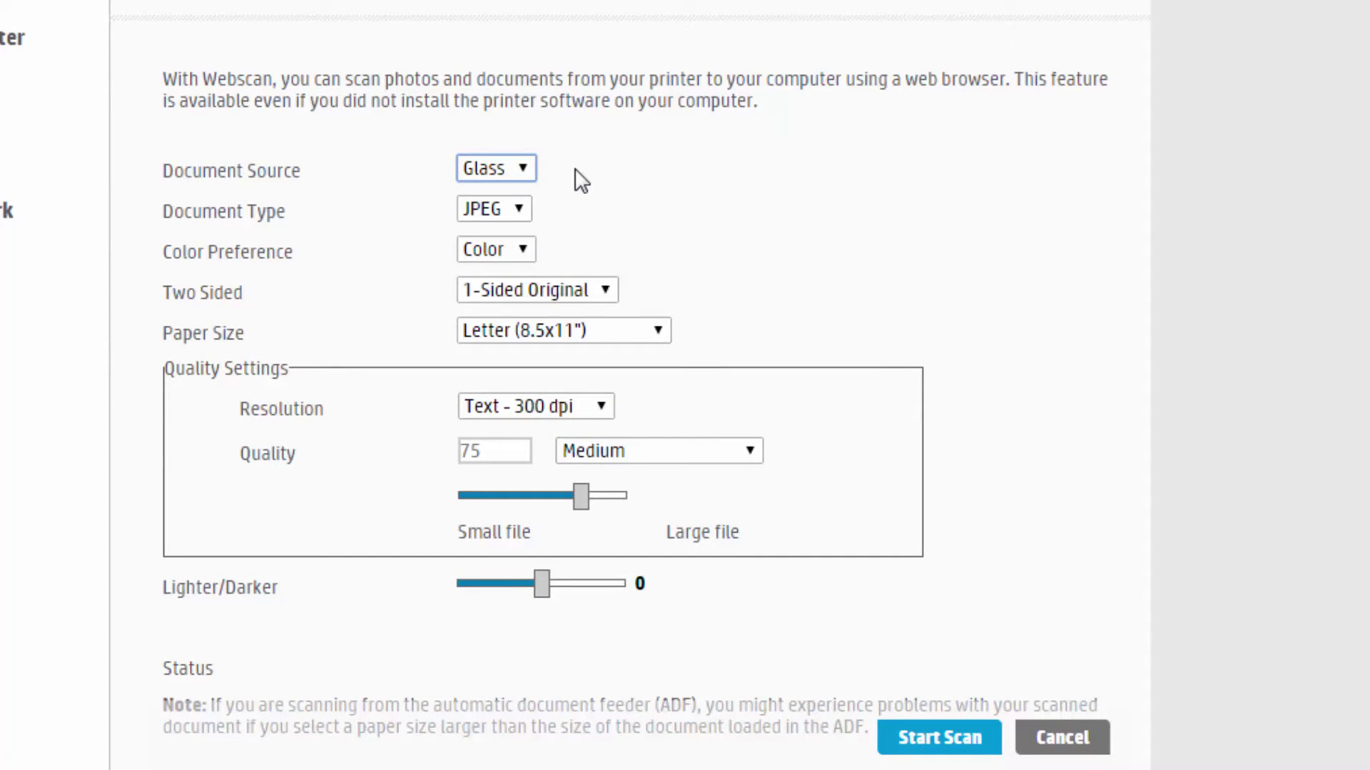
{"action": "left_click", "coordinate": [528, 168]}
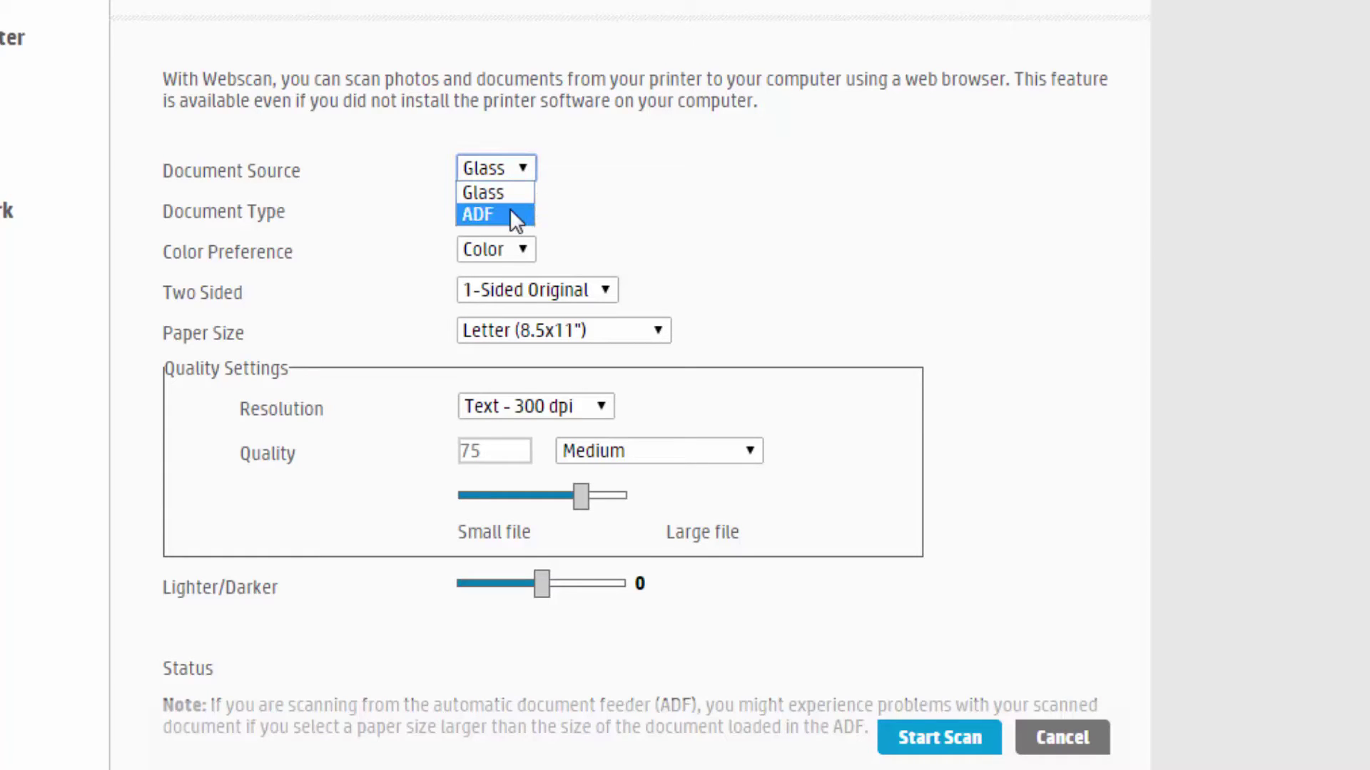
{"action": "left_click", "coordinate": [510, 199]}
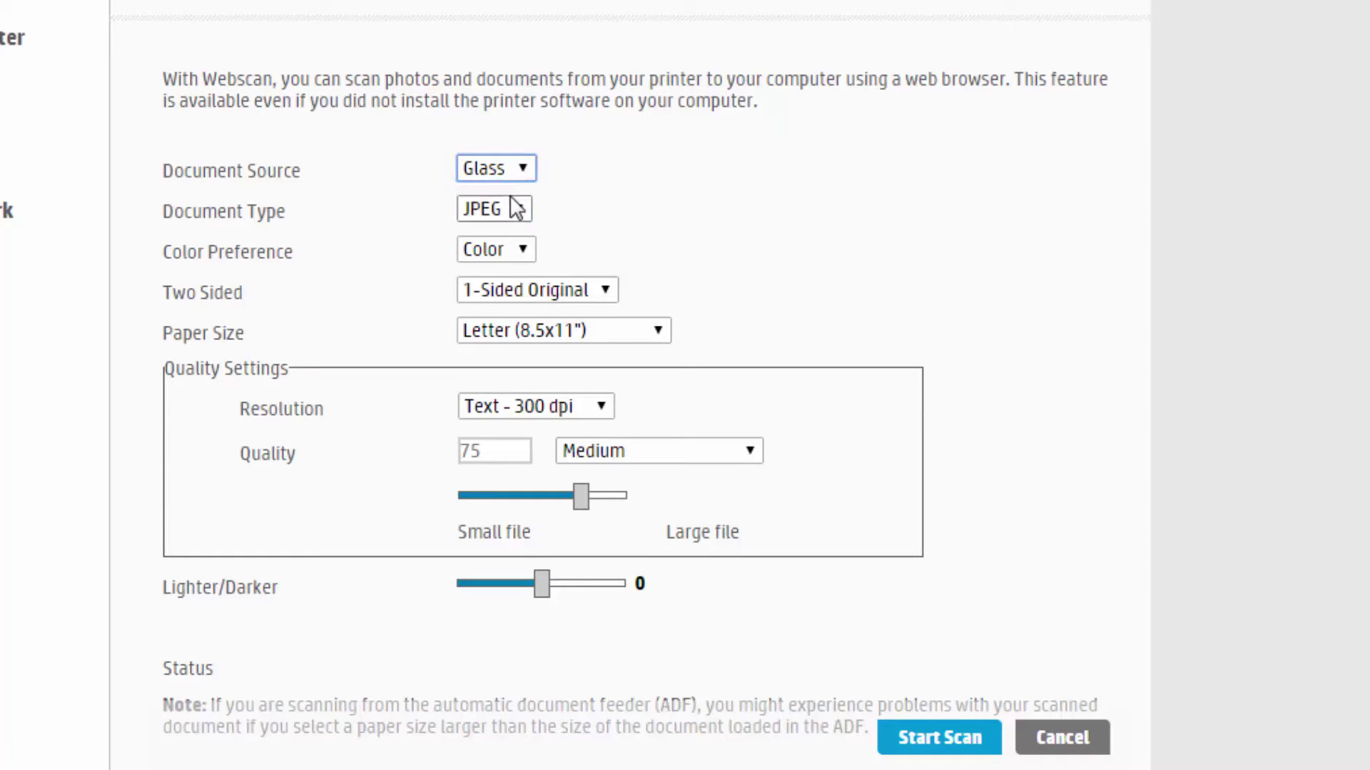
{"action": "left_click", "coordinate": [513, 208]}
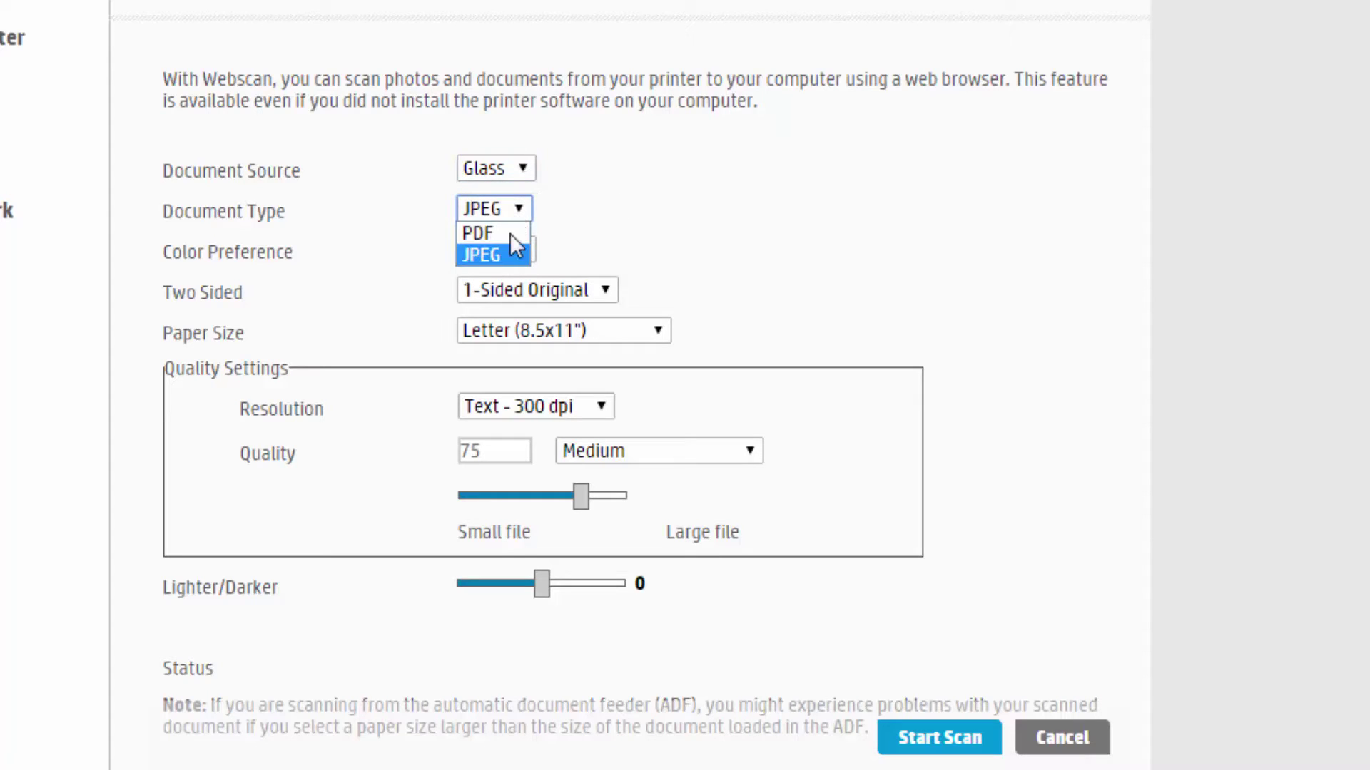
{"action": "left_click", "coordinate": [580, 189]}
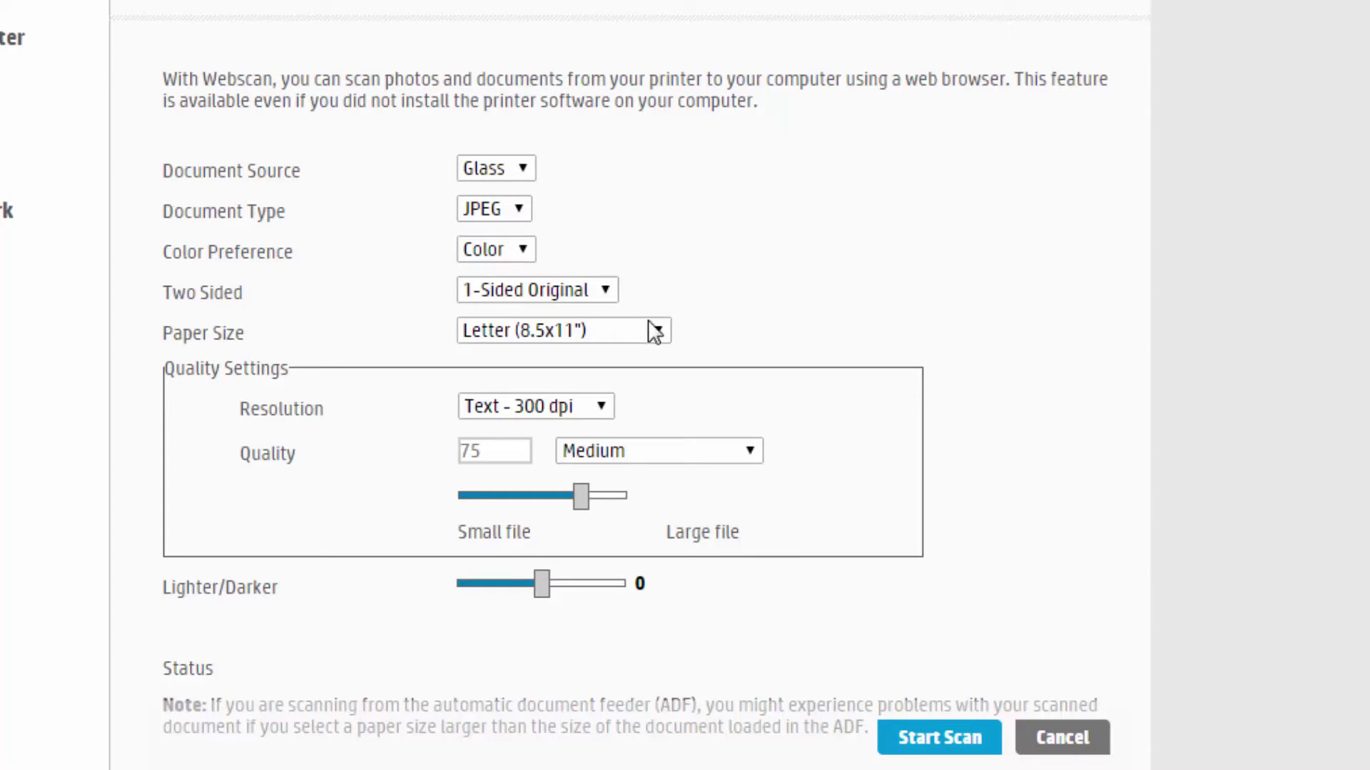
{"action": "scroll", "coordinate": [768, 298], "scroll_direction": "down", "scroll_amount": 2}
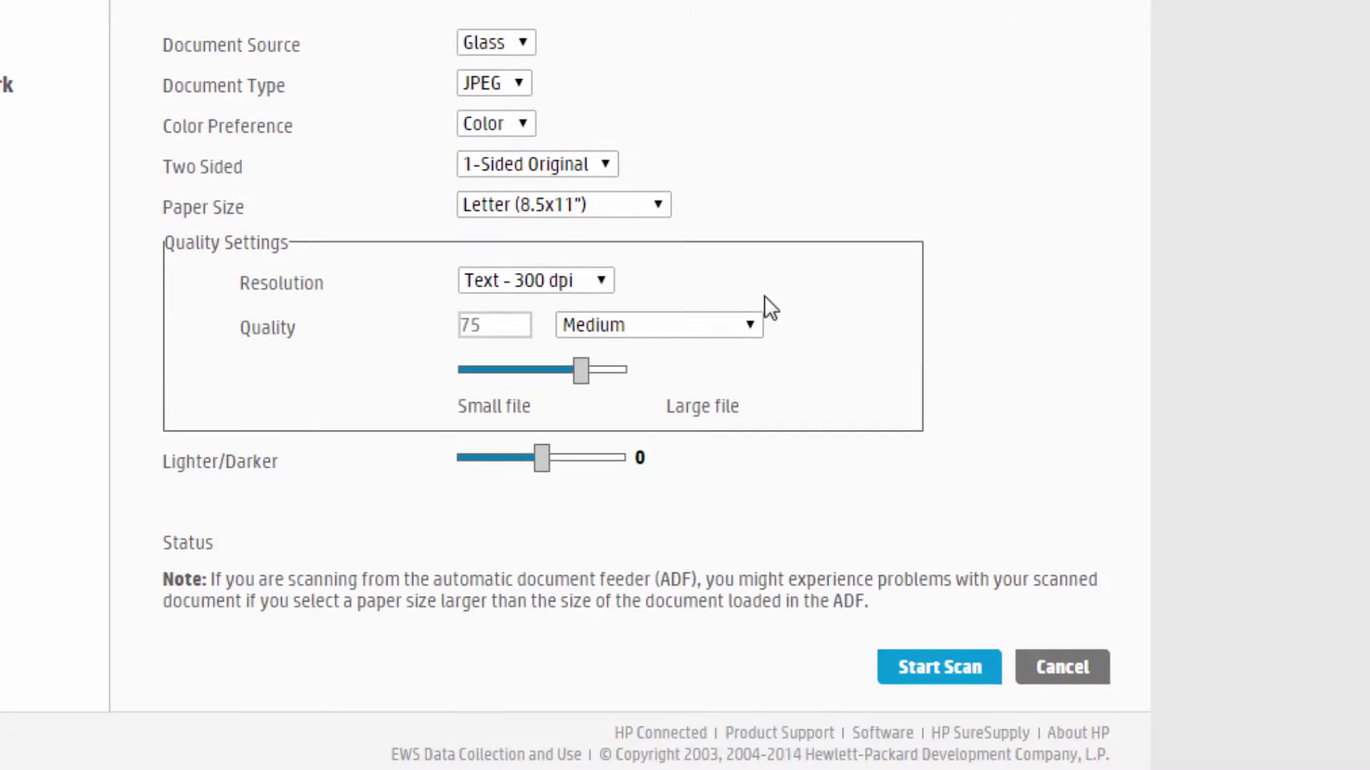
{"action": "left_click", "coordinate": [948, 688]}
{"action": "left_click", "coordinate": [631, 307]}
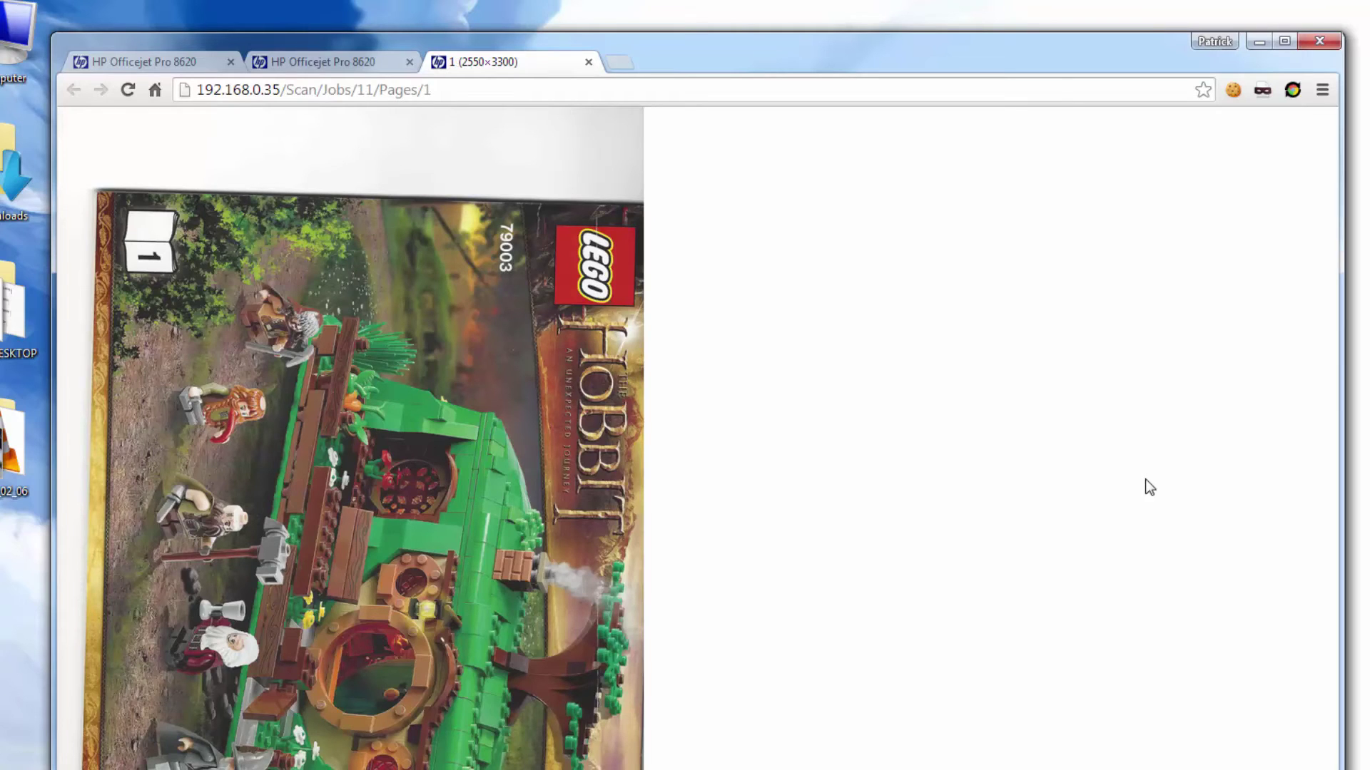
- Move the browser window right and zoom the LEGO Hobbit scan to full size, then back to fit
{"action": "left_click_drag", "start_coordinate": [879, 73], "coordinate": [1260, 72]}
{"action": "left_click", "coordinate": [887, 364]}
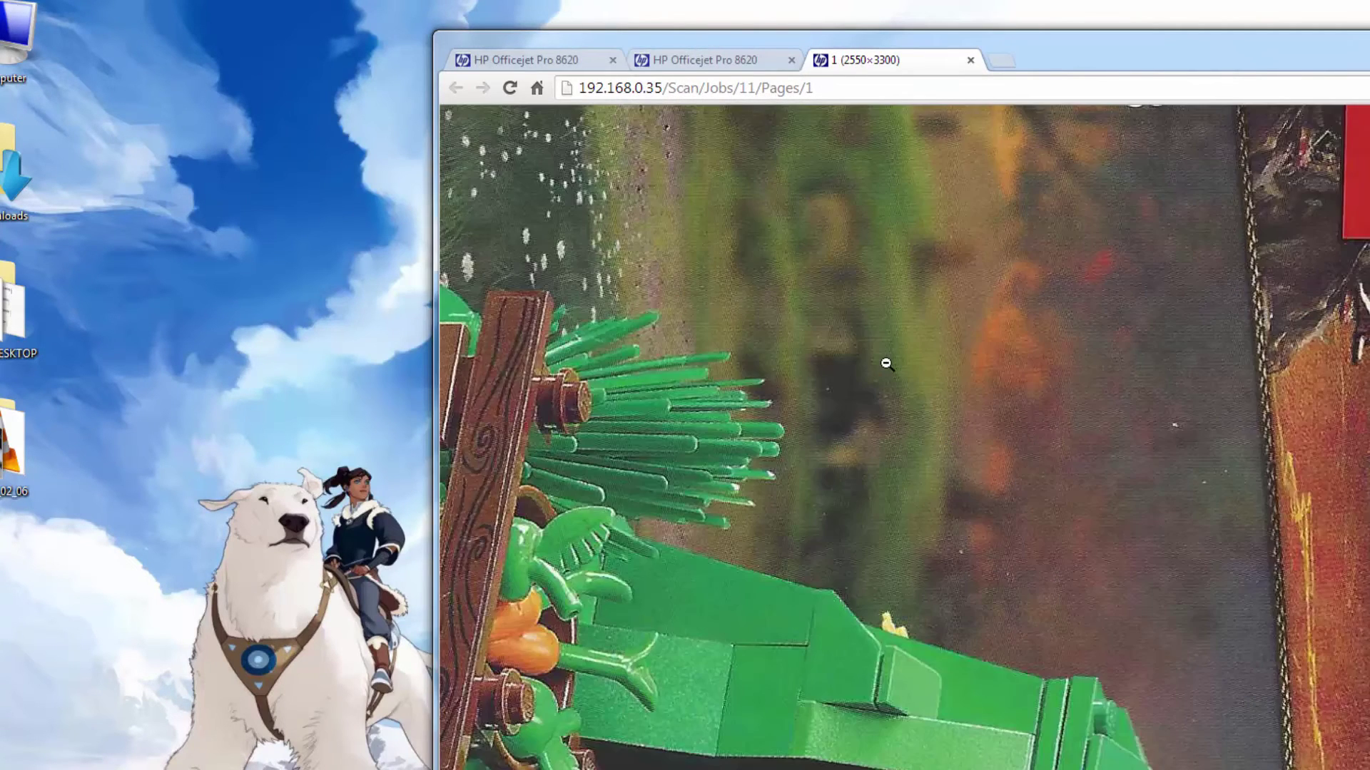
{"action": "left_click", "coordinate": [886, 364]}
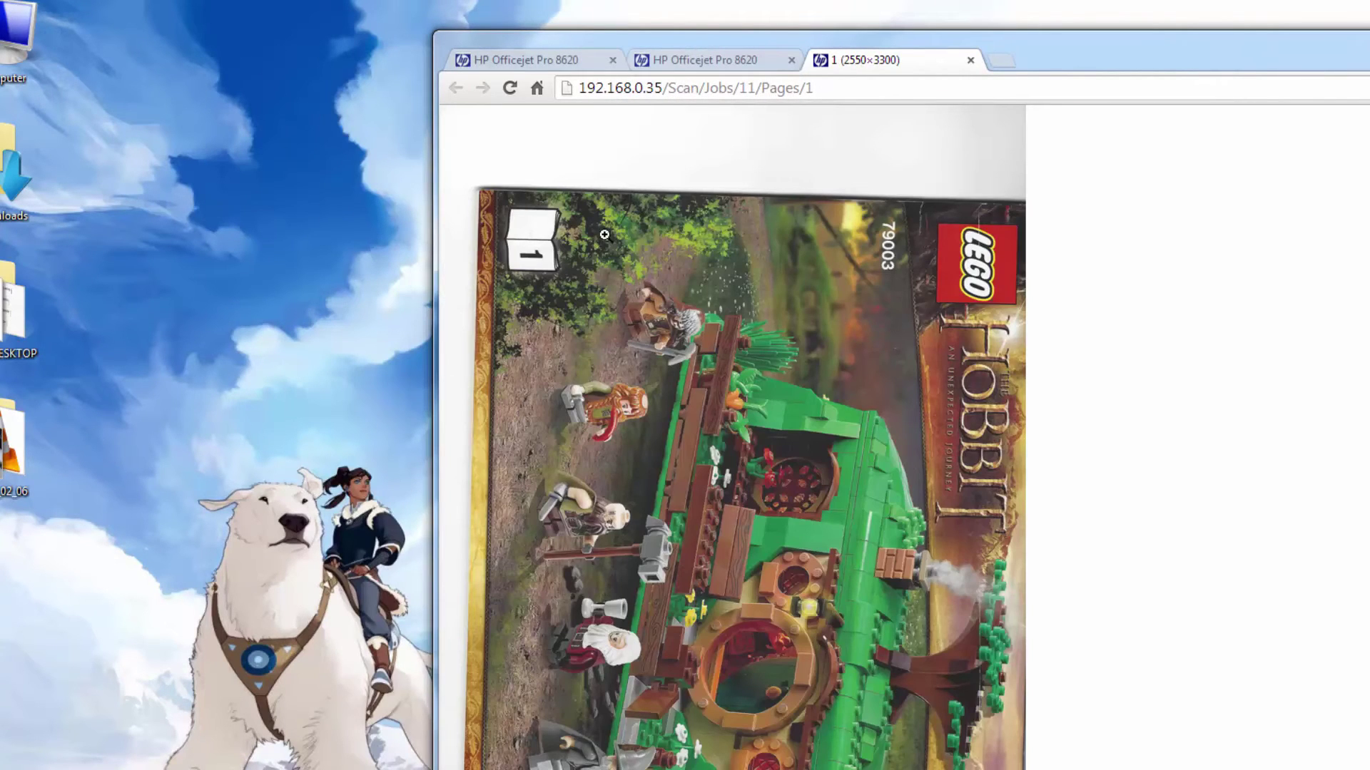
- Save the scanned LEGO Hobbit cover to the Desktop as 1.jpg
{"action": "left_click", "coordinate": [749, 245]}
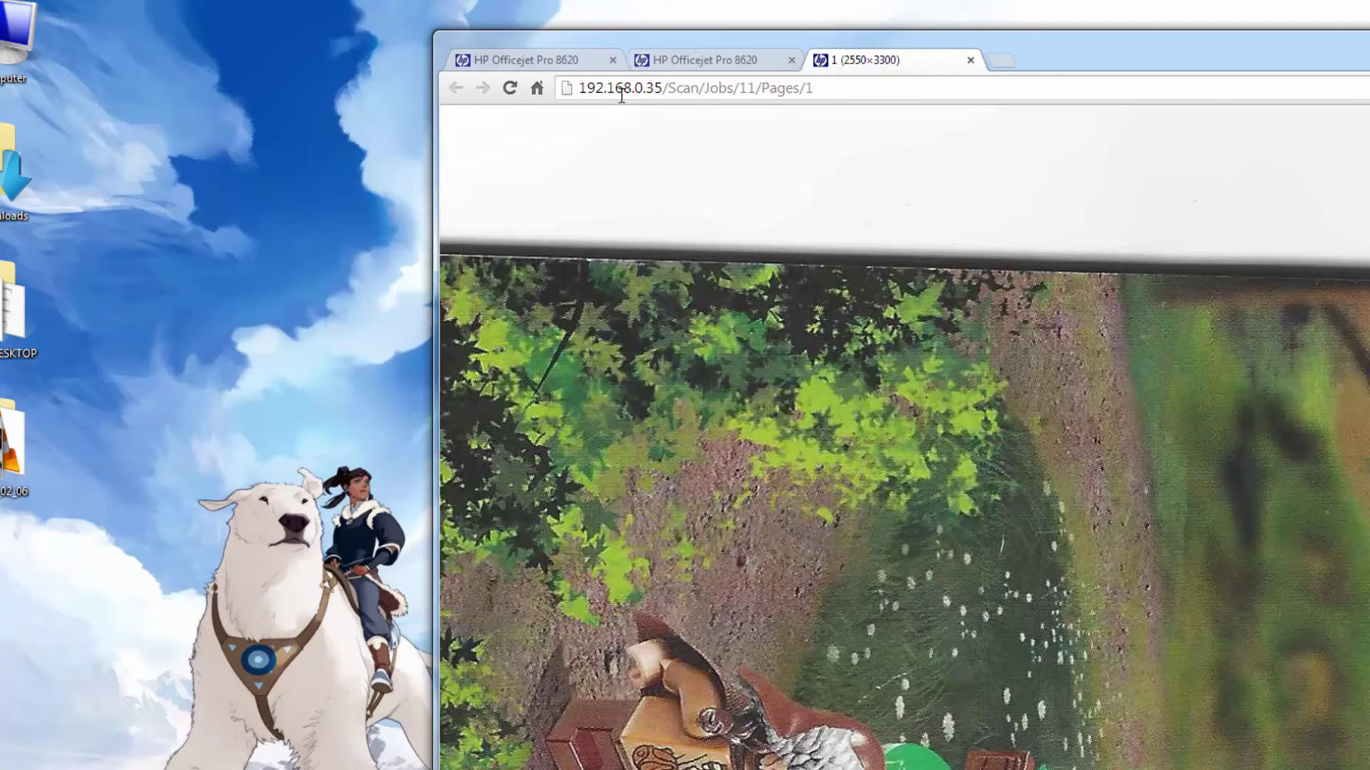
{"action": "right_click", "coordinate": [837, 177]}
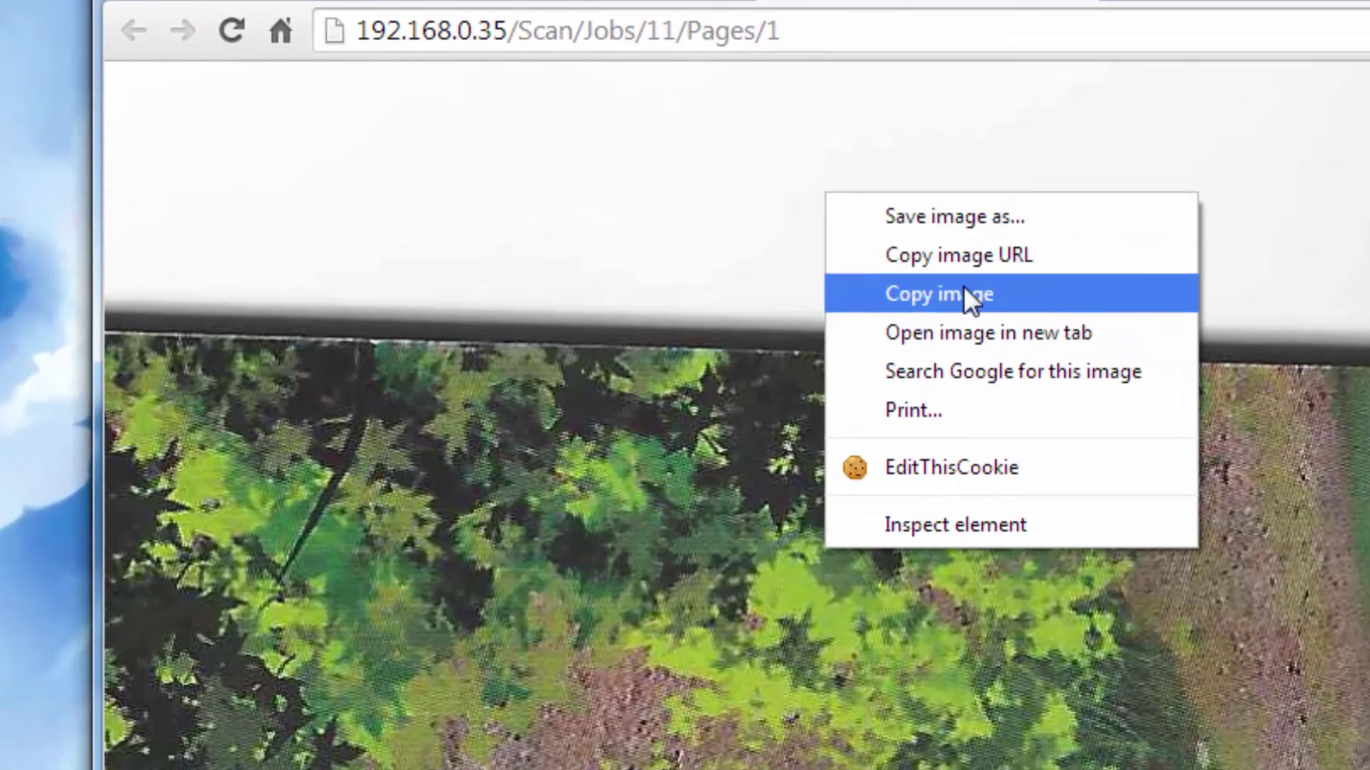
{"action": "left_click", "coordinate": [965, 291]}
{"action": "right_click", "coordinate": [970, 242]}
{"action": "key", "text": "Escape"}
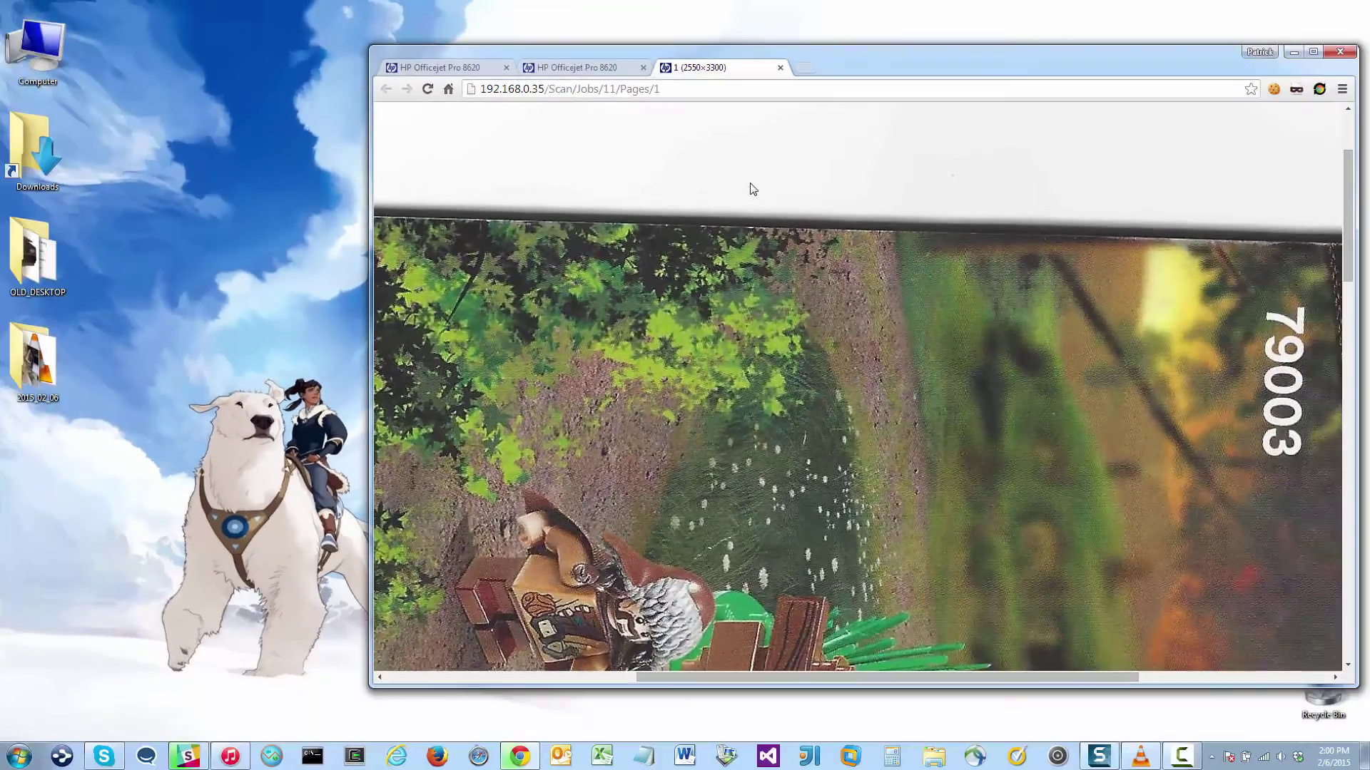
{"action": "key", "text": "ctrl+s"}
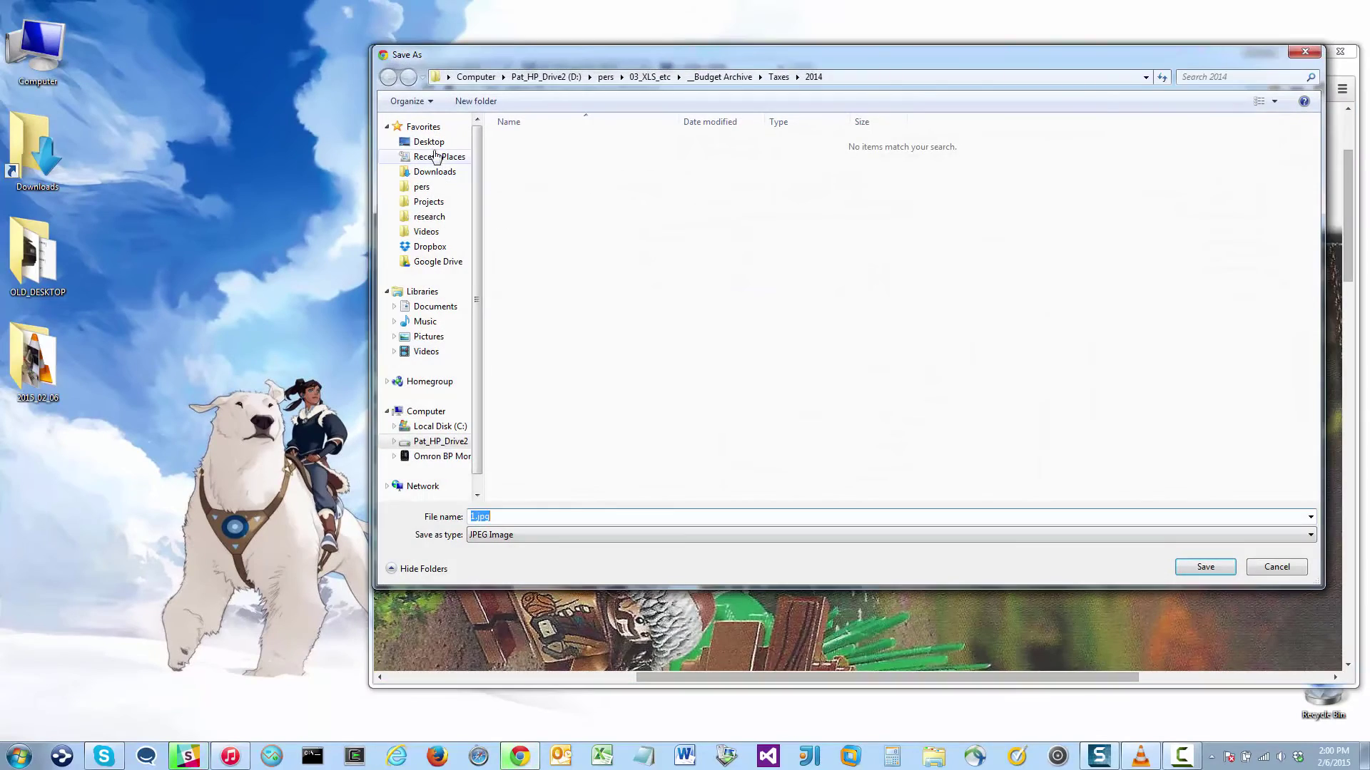
{"action": "left_click", "coordinate": [428, 142]}
{"action": "left_click", "coordinate": [1178, 563]}
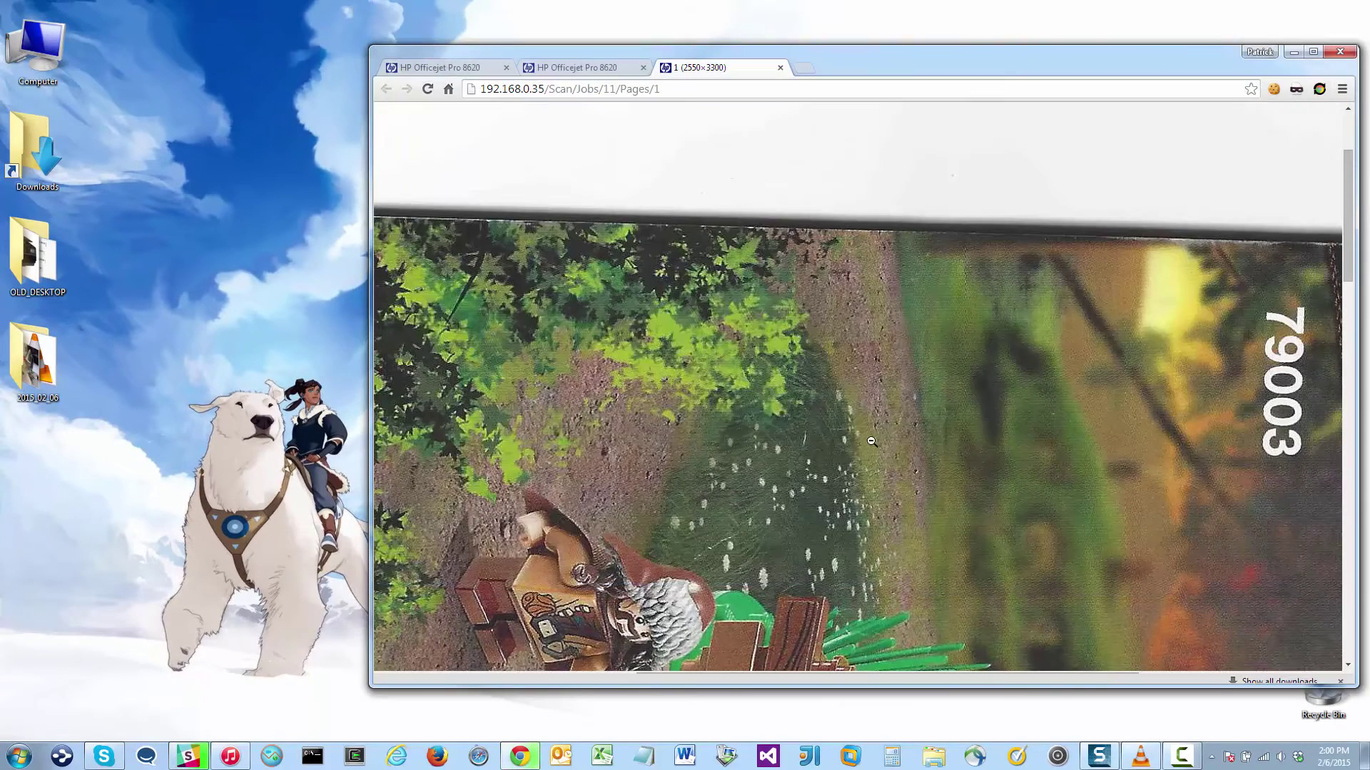
{"action": "left_click", "coordinate": [37, 464]}
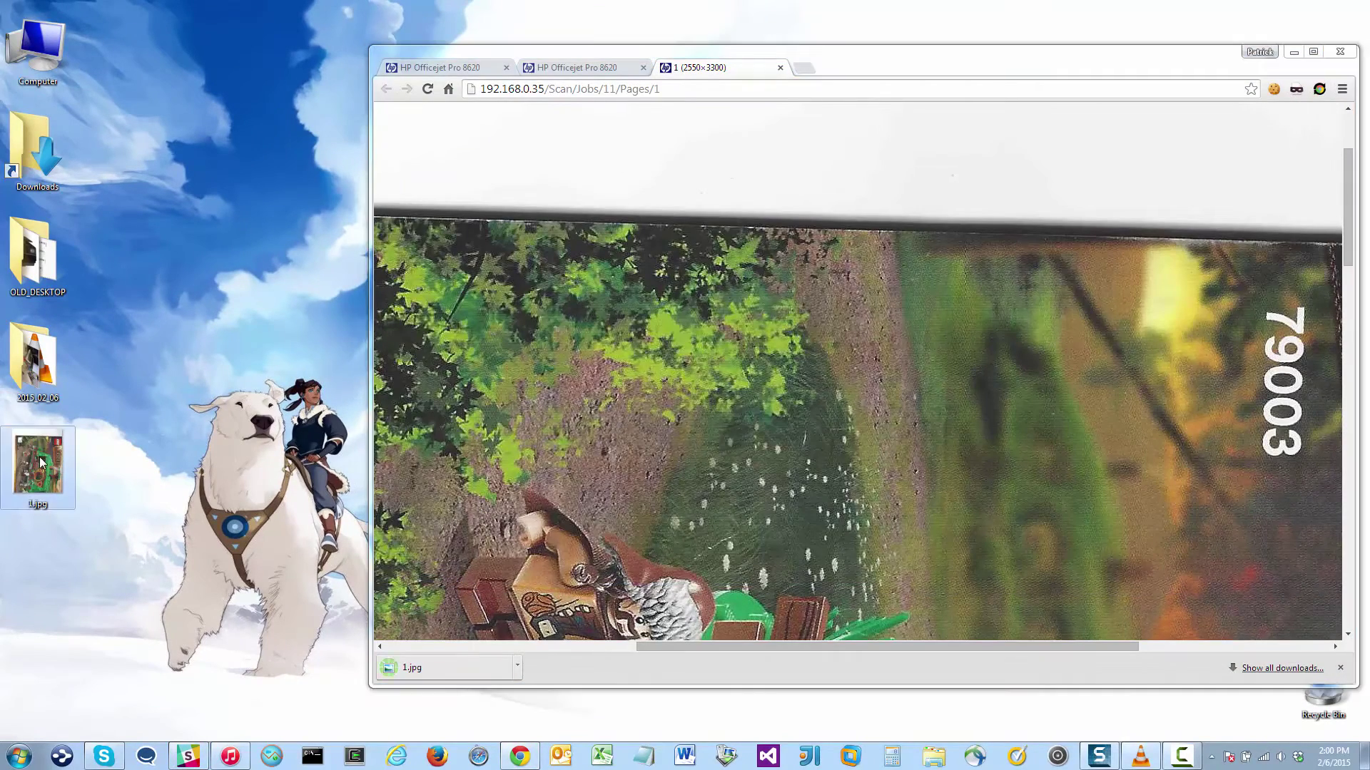
- Set resolution High - 600 dpi, quality High, darkness 2, and start the new scan
{"action": "left_click", "coordinate": [578, 67]}
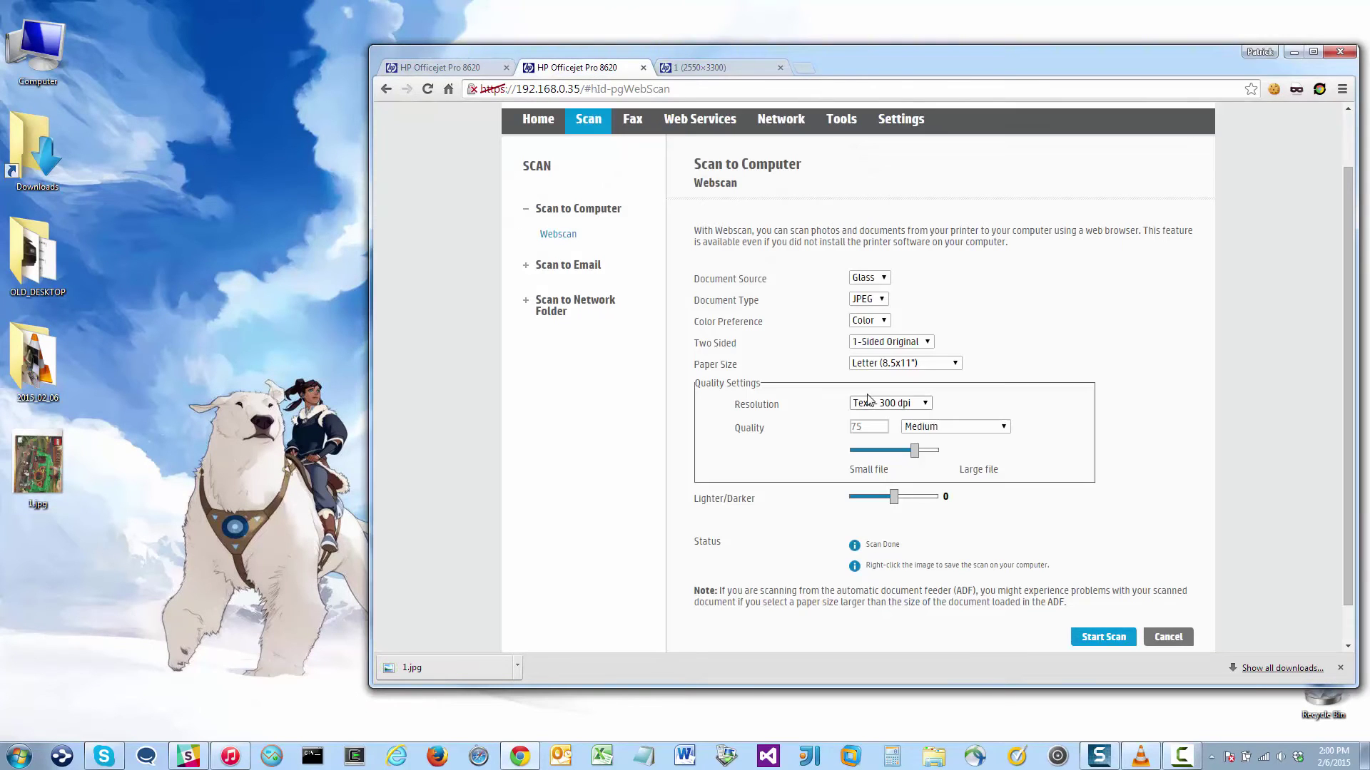
{"action": "left_click", "coordinate": [898, 405]}
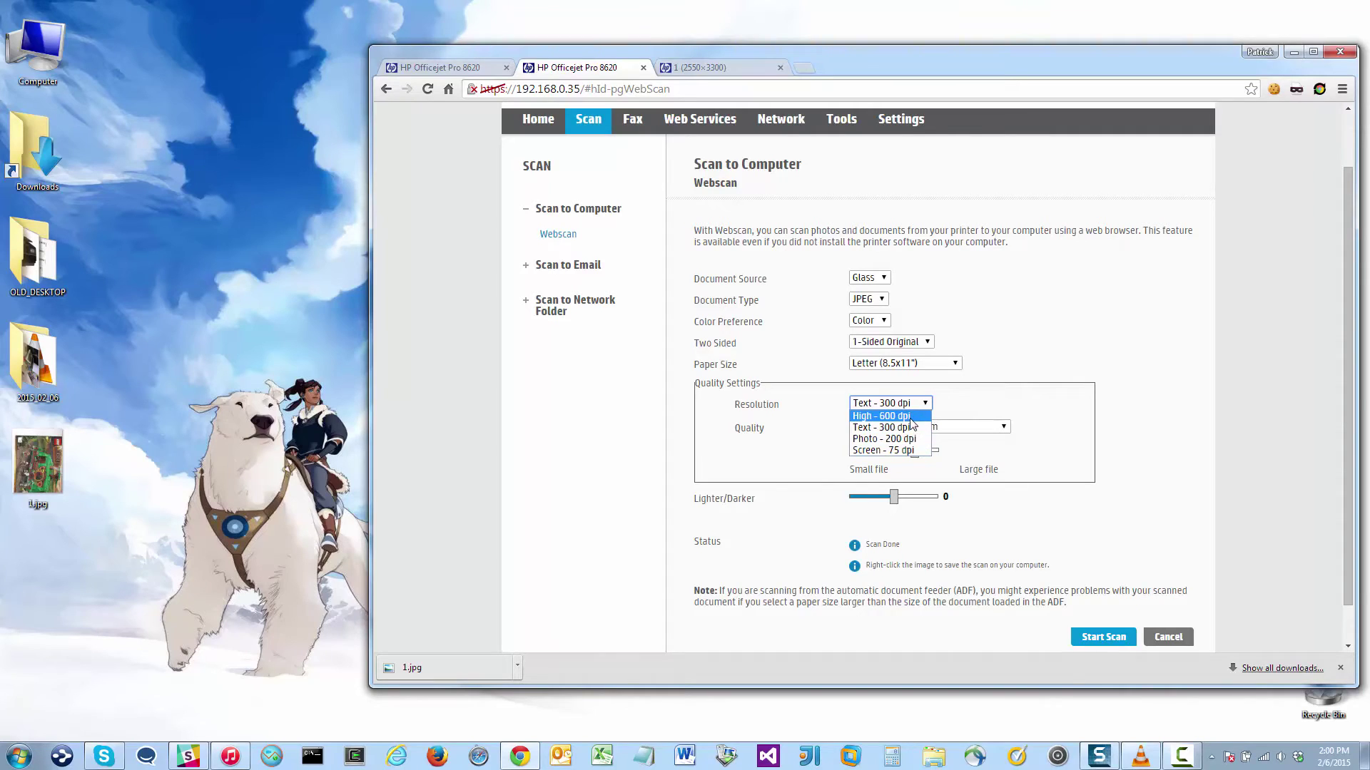
{"action": "left_click", "coordinate": [916, 416]}
{"action": "left_click", "coordinate": [917, 428]}
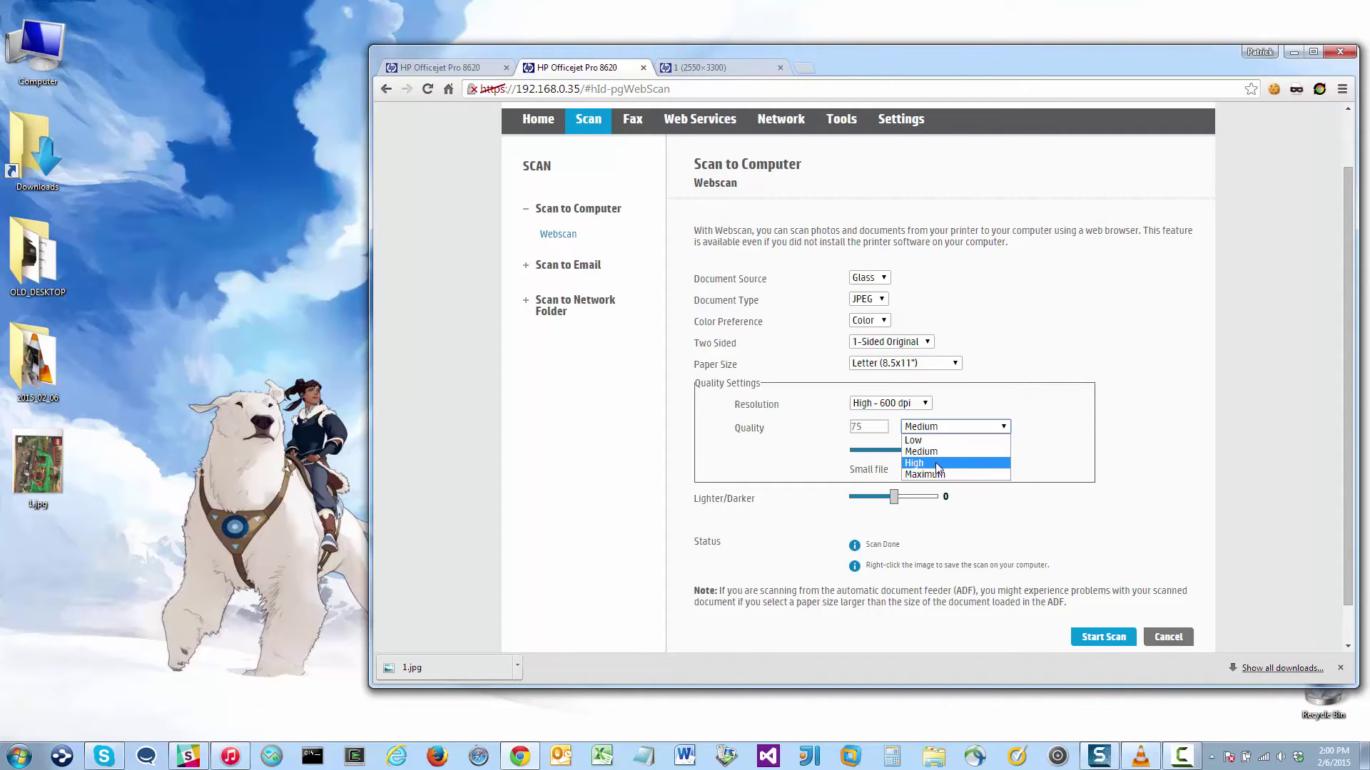
{"action": "left_click", "coordinate": [928, 463]}
{"action": "left_click_drag", "start_coordinate": [896, 499], "coordinate": [914, 499]}
{"action": "left_click", "coordinate": [1118, 636]}
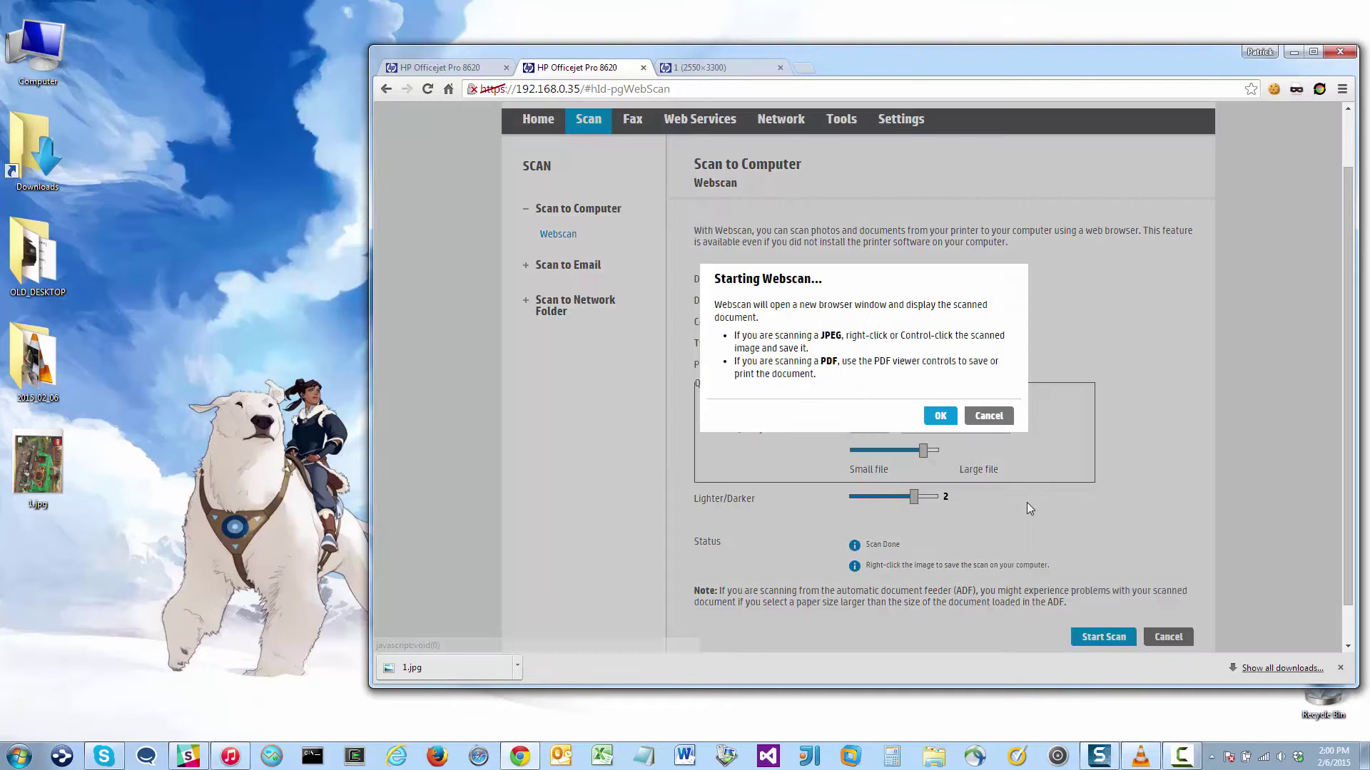
{"action": "left_click", "coordinate": [939, 417]}
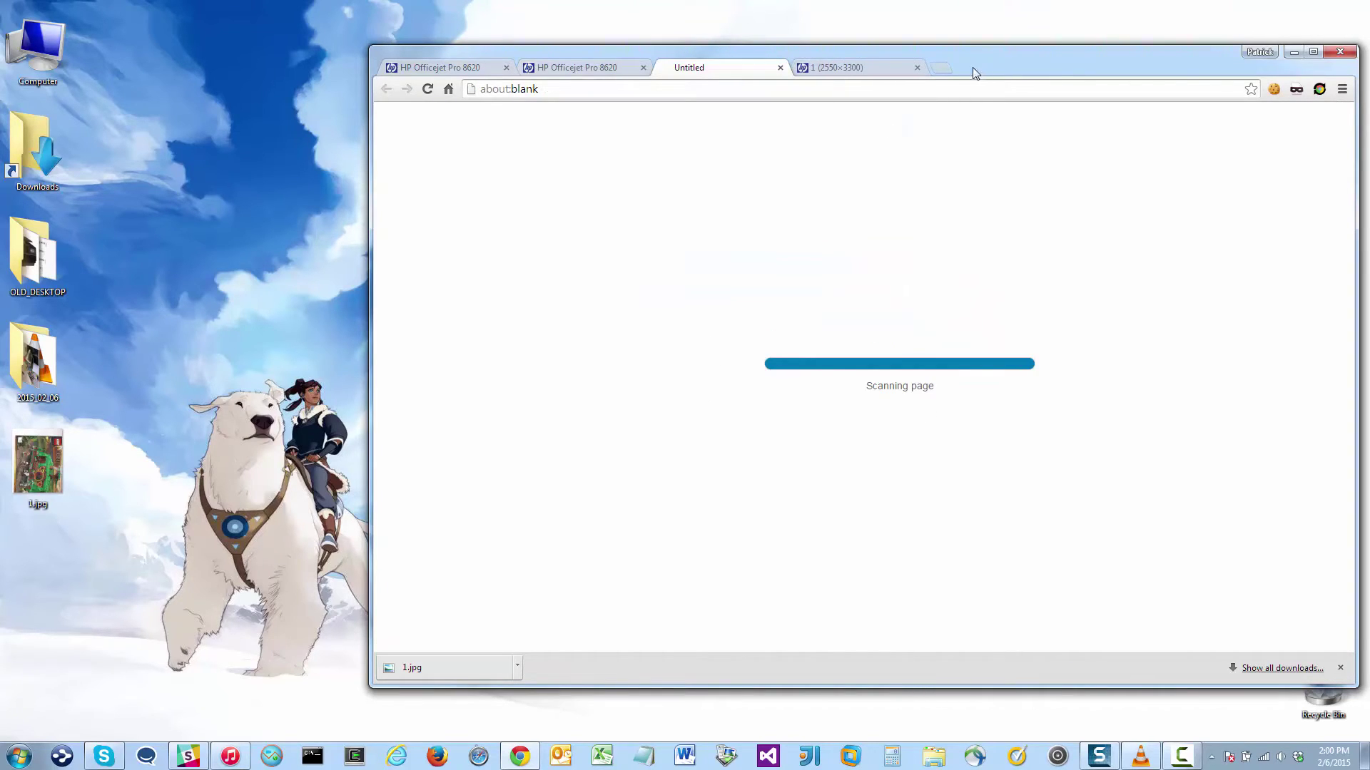
- Move the browser window up-left while the 5100×6600 LEGO Hobbit cover finishes scanning
{"action": "left_click_drag", "start_coordinate": [957, 67], "coordinate": [896, 53]}
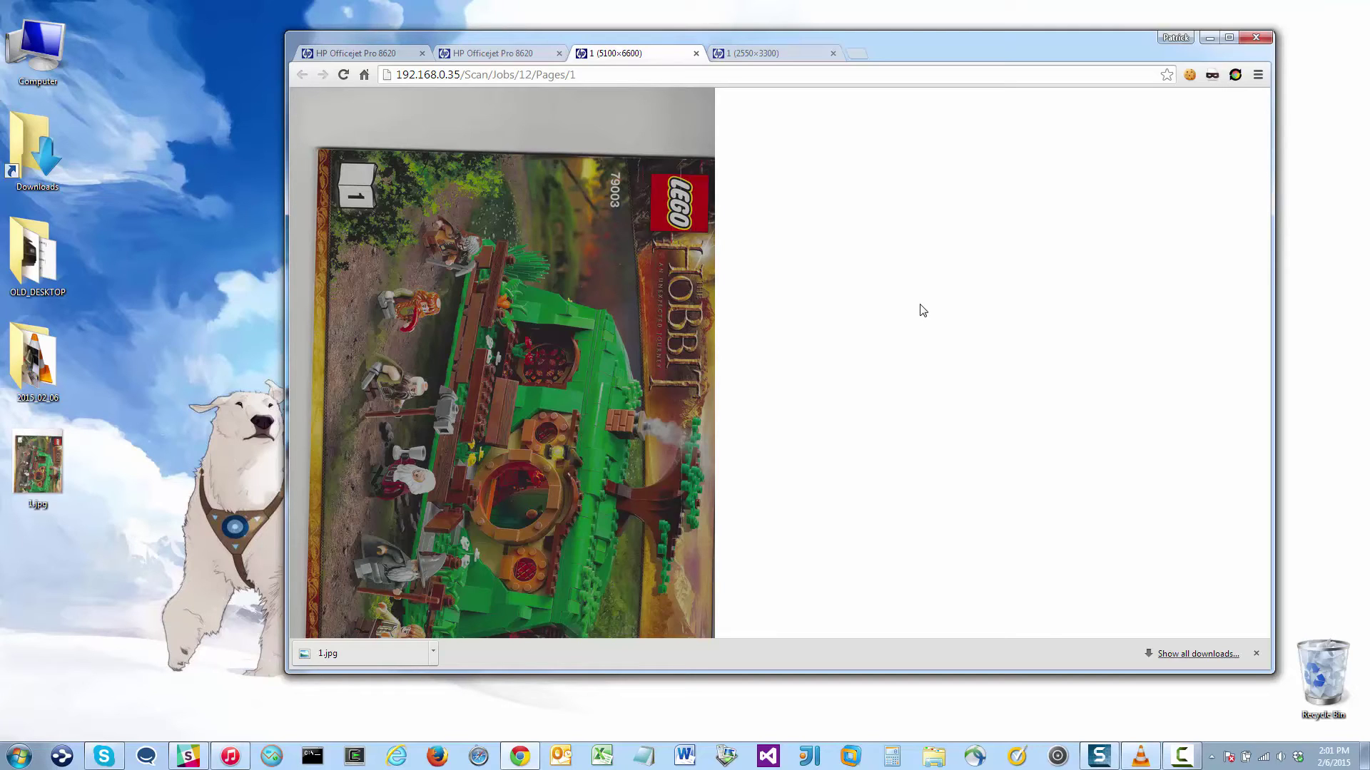
- On the Webscan settings page, choose ADF as the source with 1-Sided Original
{"action": "left_click", "coordinate": [508, 55]}
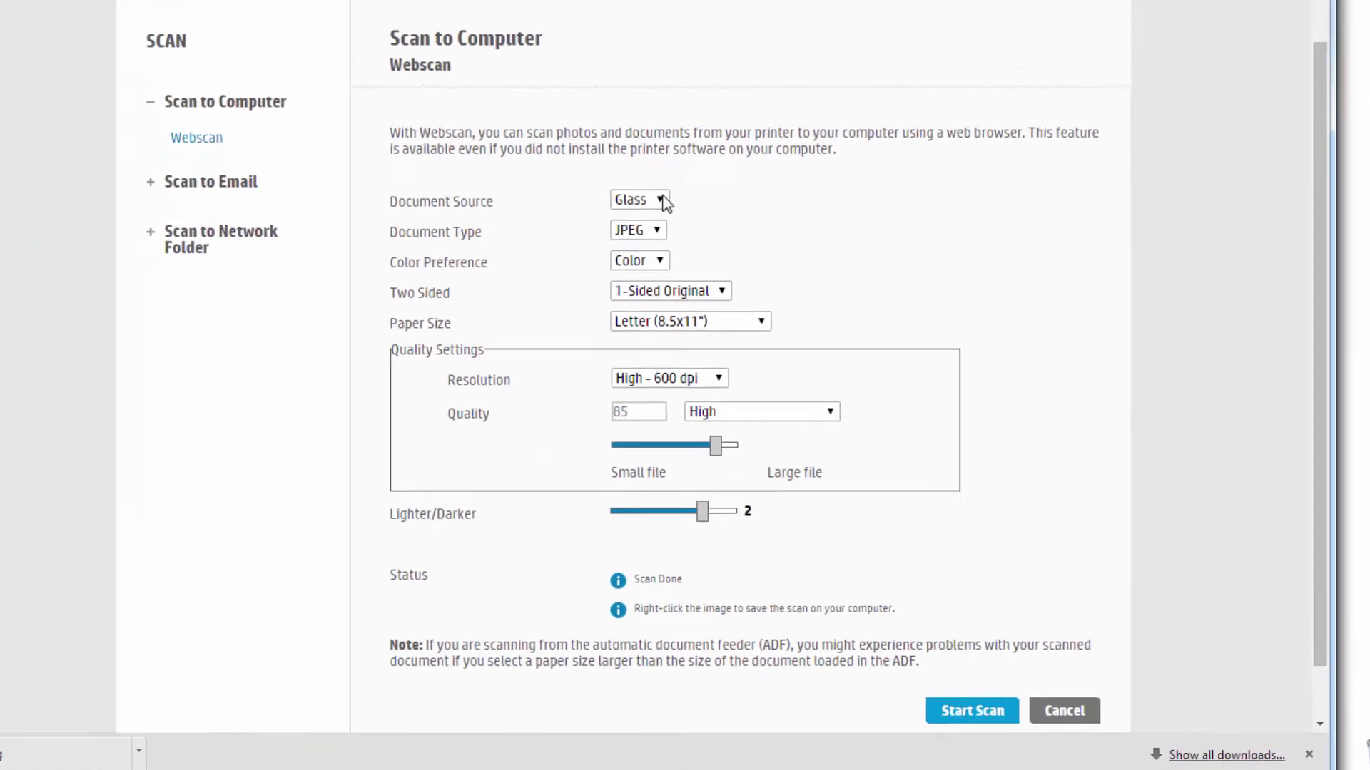
{"action": "left_click", "coordinate": [660, 201]}
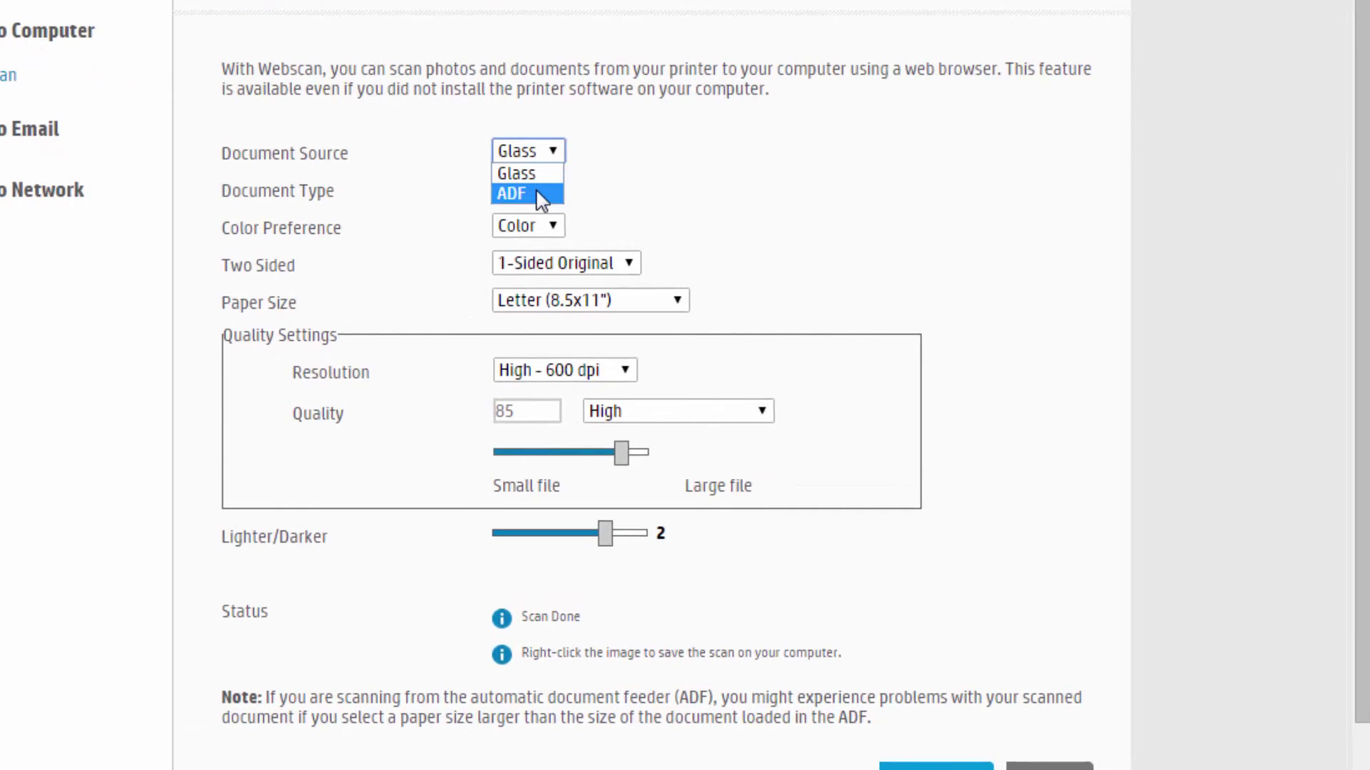
{"action": "left_click", "coordinate": [540, 197]}
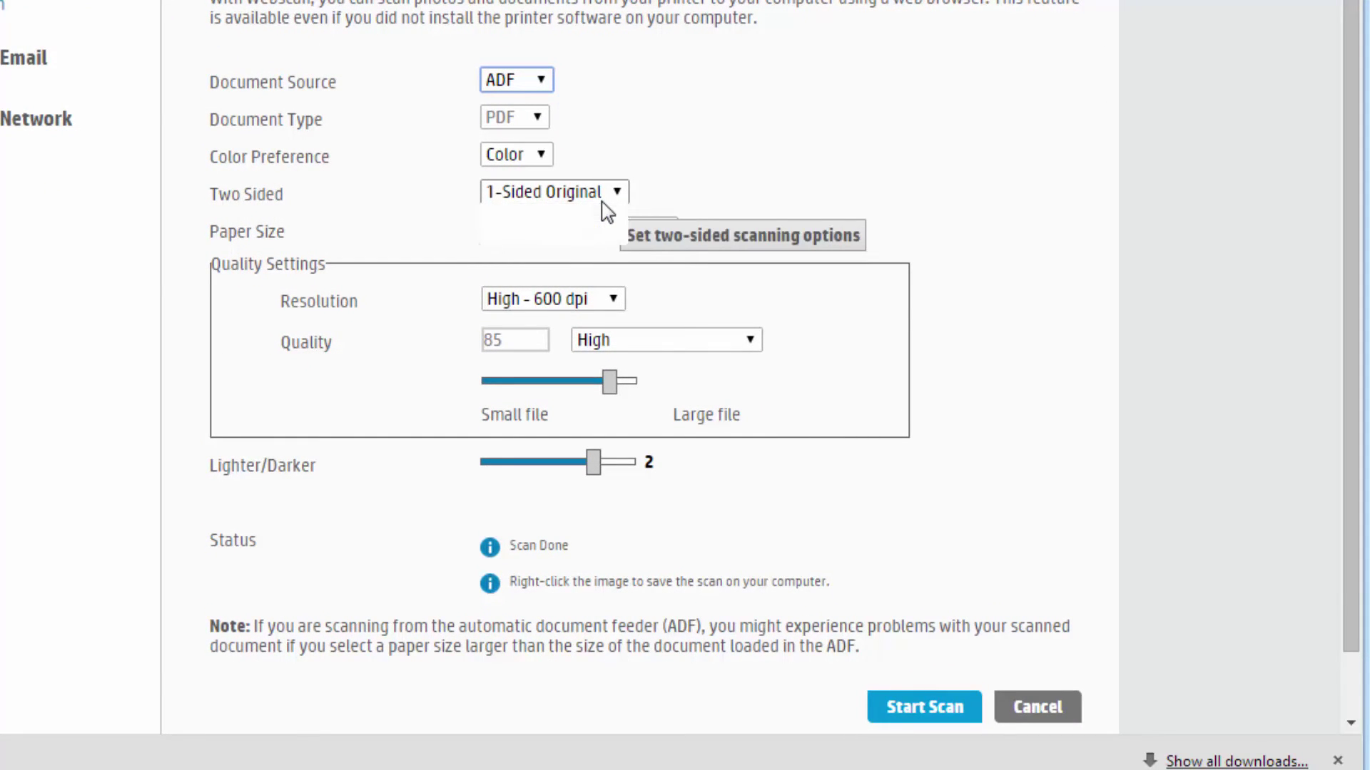
{"action": "left_click", "coordinate": [602, 203]}
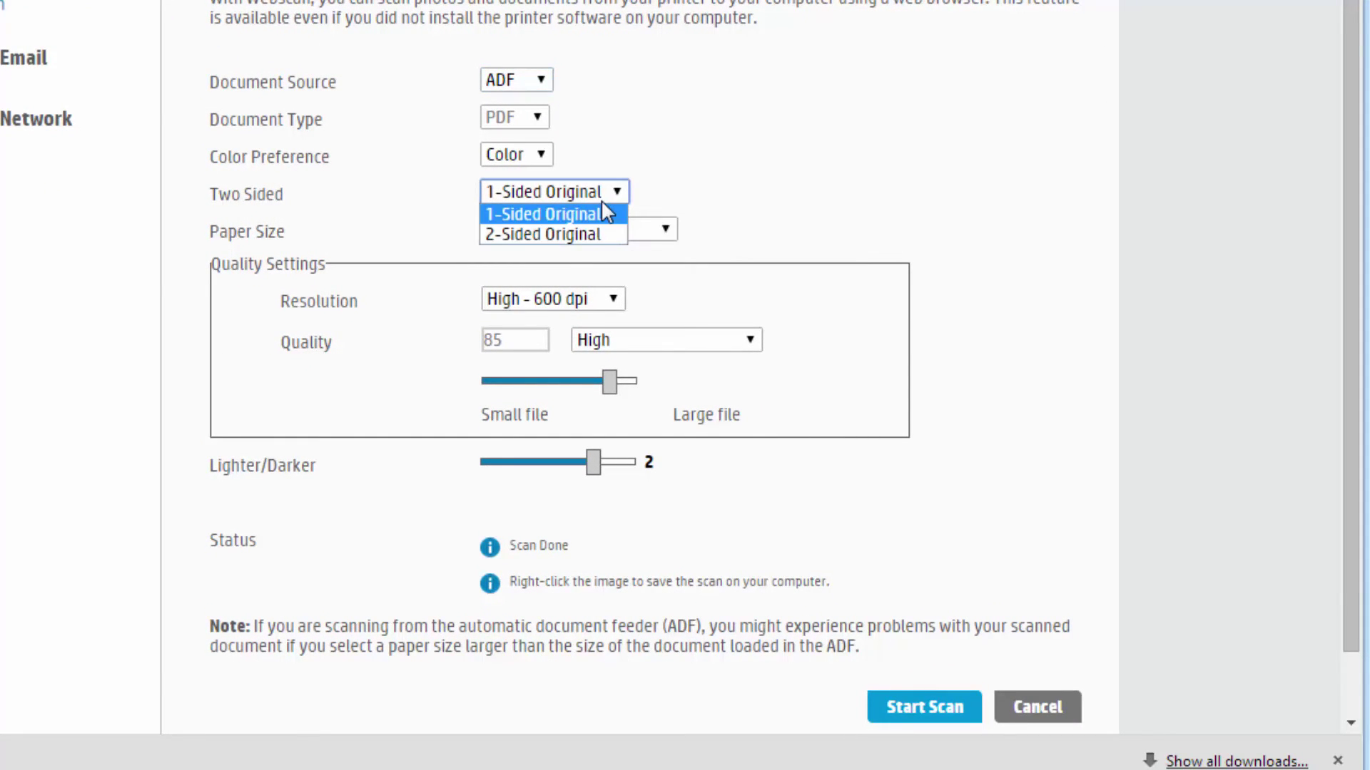
{"action": "left_click", "coordinate": [714, 157]}
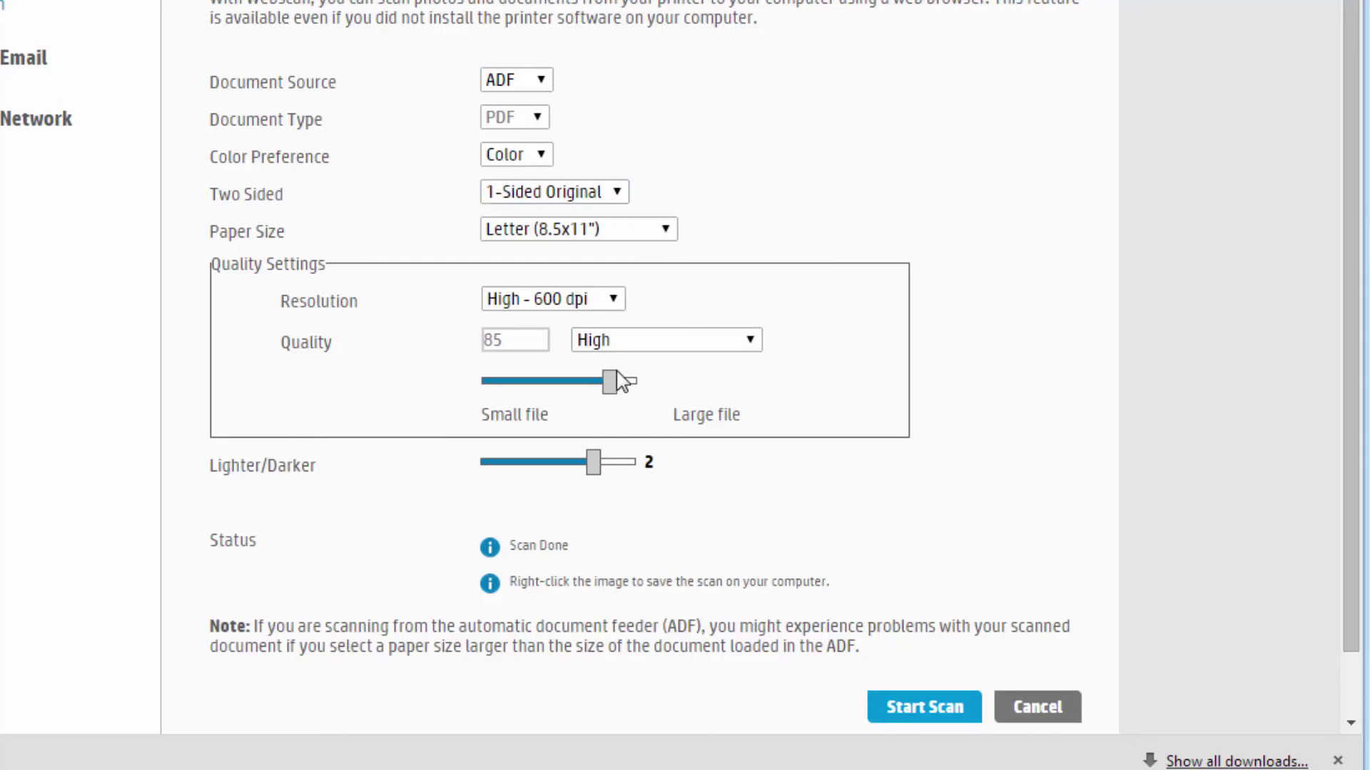
- Set the resolution to Screen - 75 dpi and start the Webscan
{"action": "left_click", "coordinate": [607, 305]}
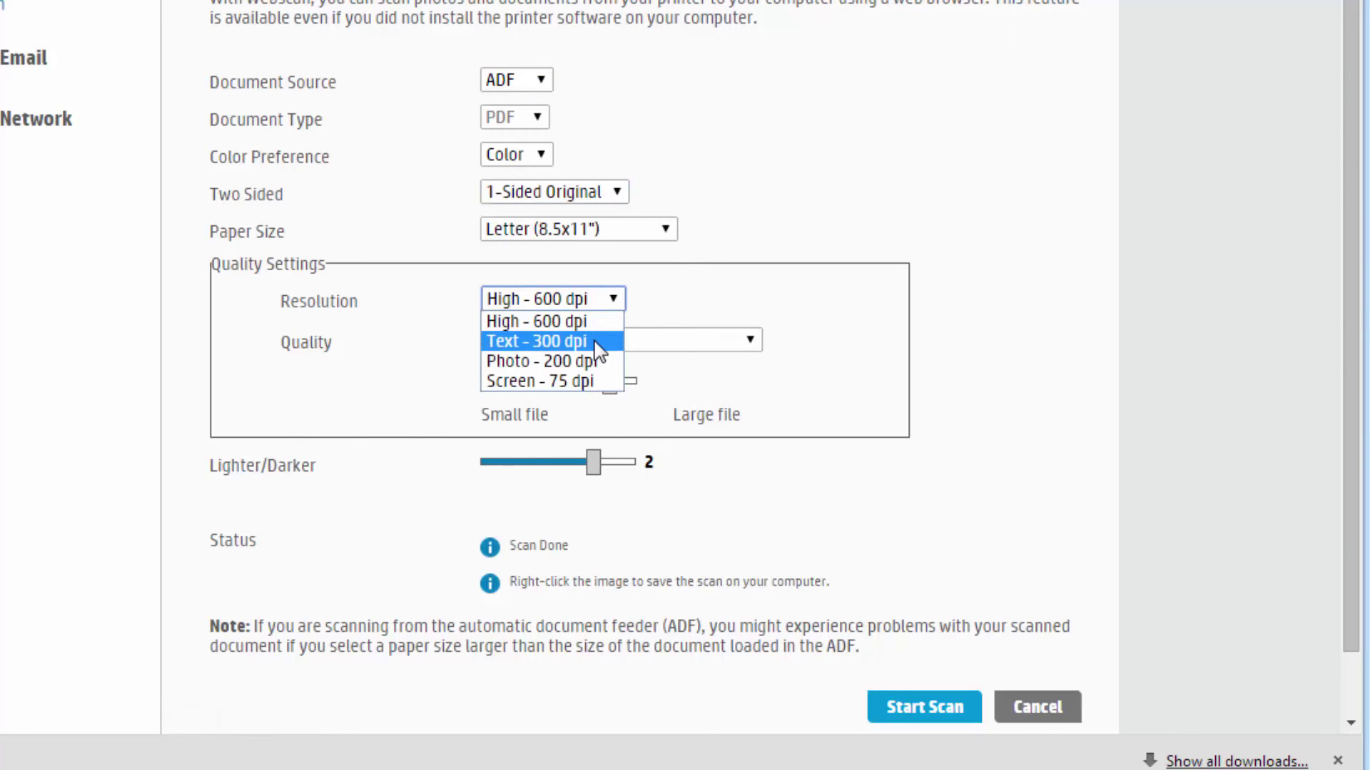
{"action": "left_click", "coordinate": [608, 381]}
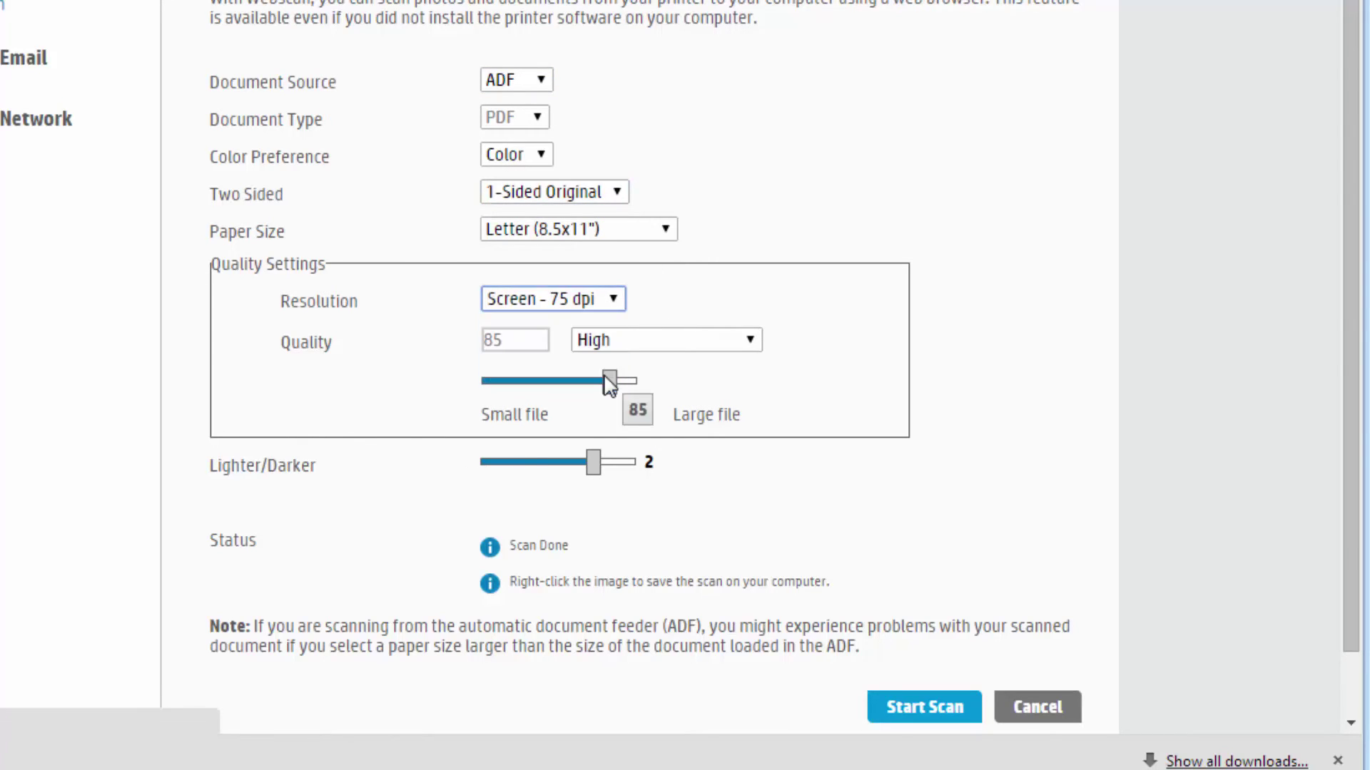
{"action": "left_click", "coordinate": [889, 720]}
{"action": "left_click", "coordinate": [642, 317]}
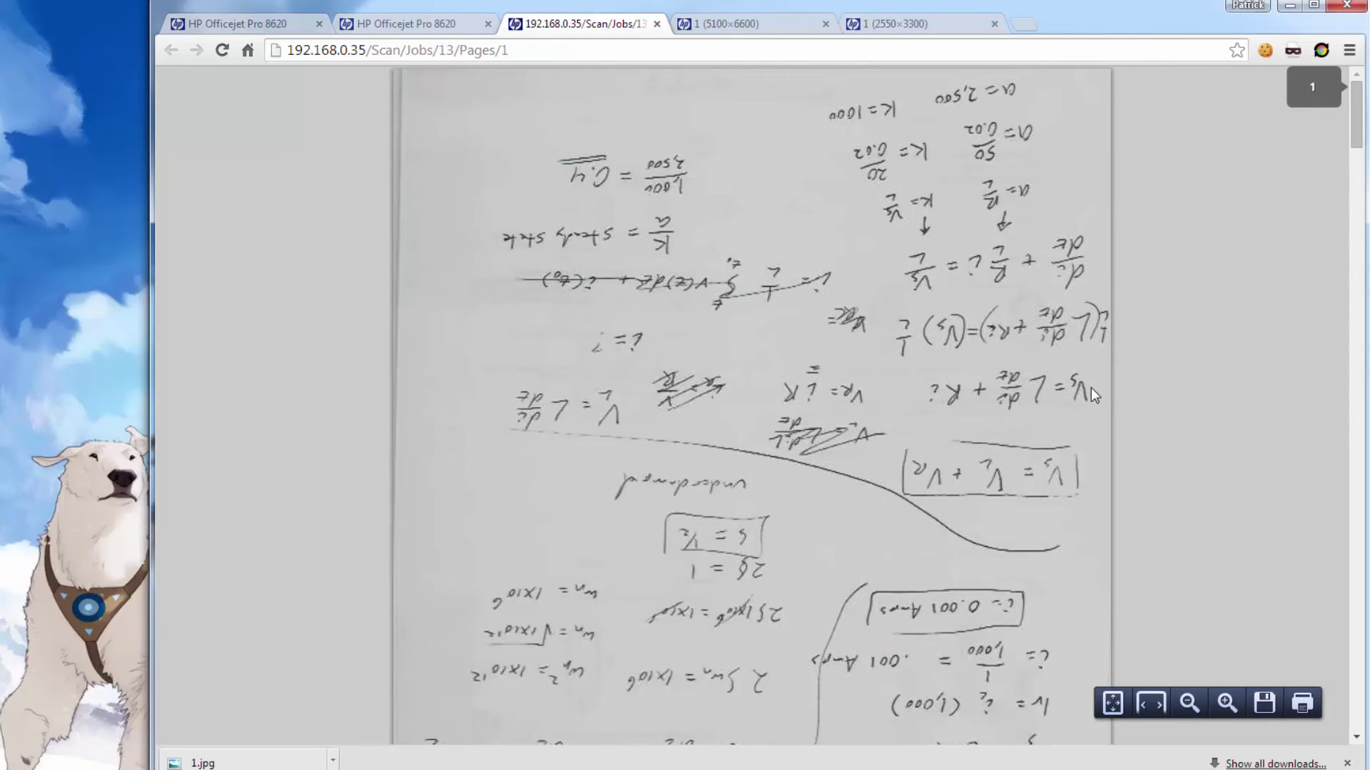
- Scroll through the seven scanned pages and briefly check the Webscan settings tab
{"action": "left_click_drag", "start_coordinate": [1356, 115], "coordinate": [1365, 510]}
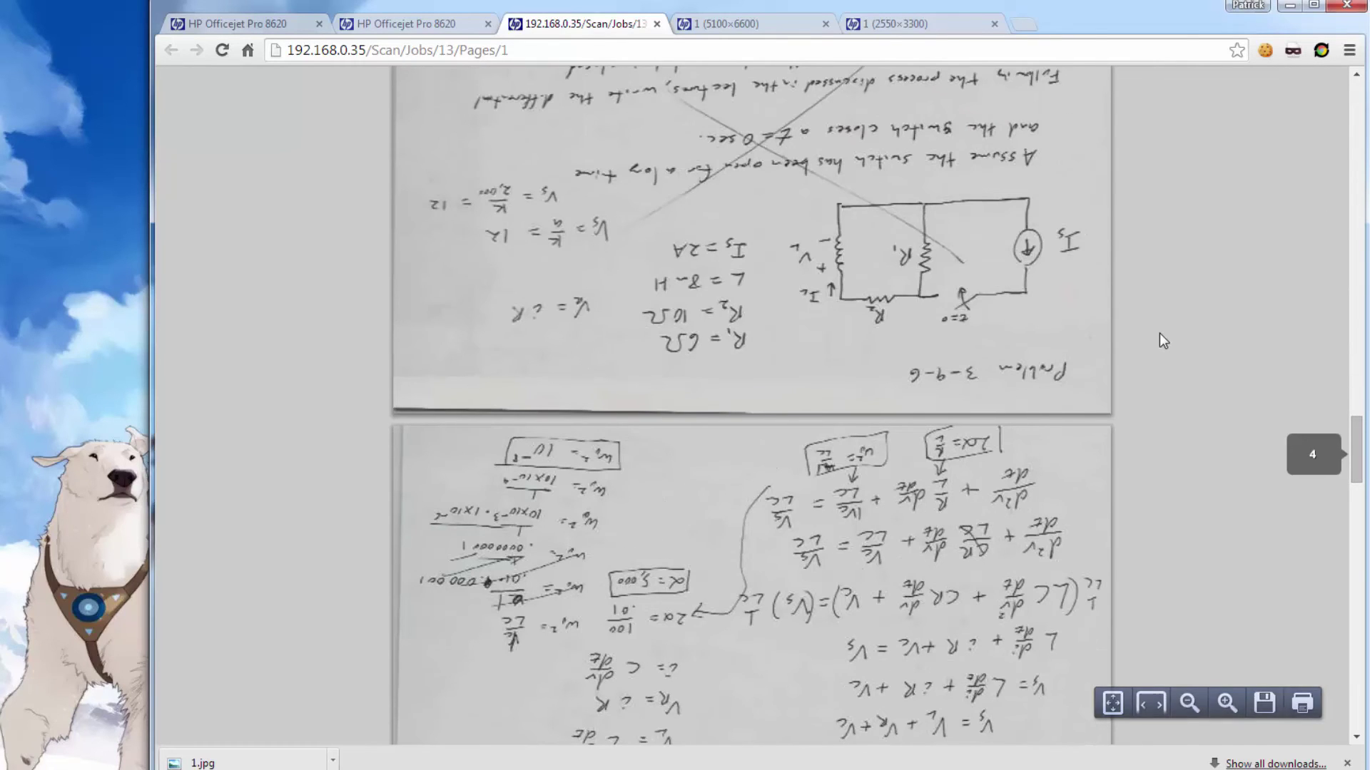
{"action": "right_click", "coordinate": [1164, 332]}
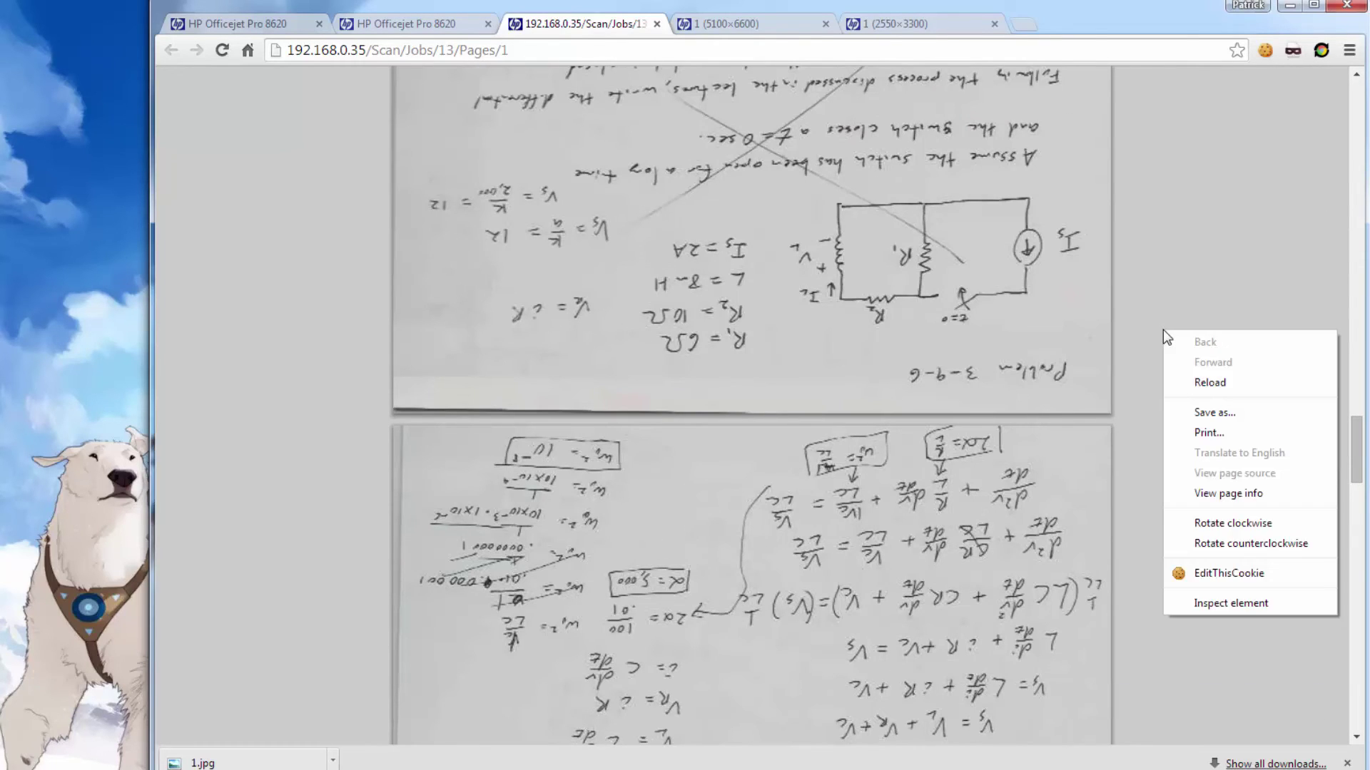
{"action": "left_click", "coordinate": [1145, 284]}
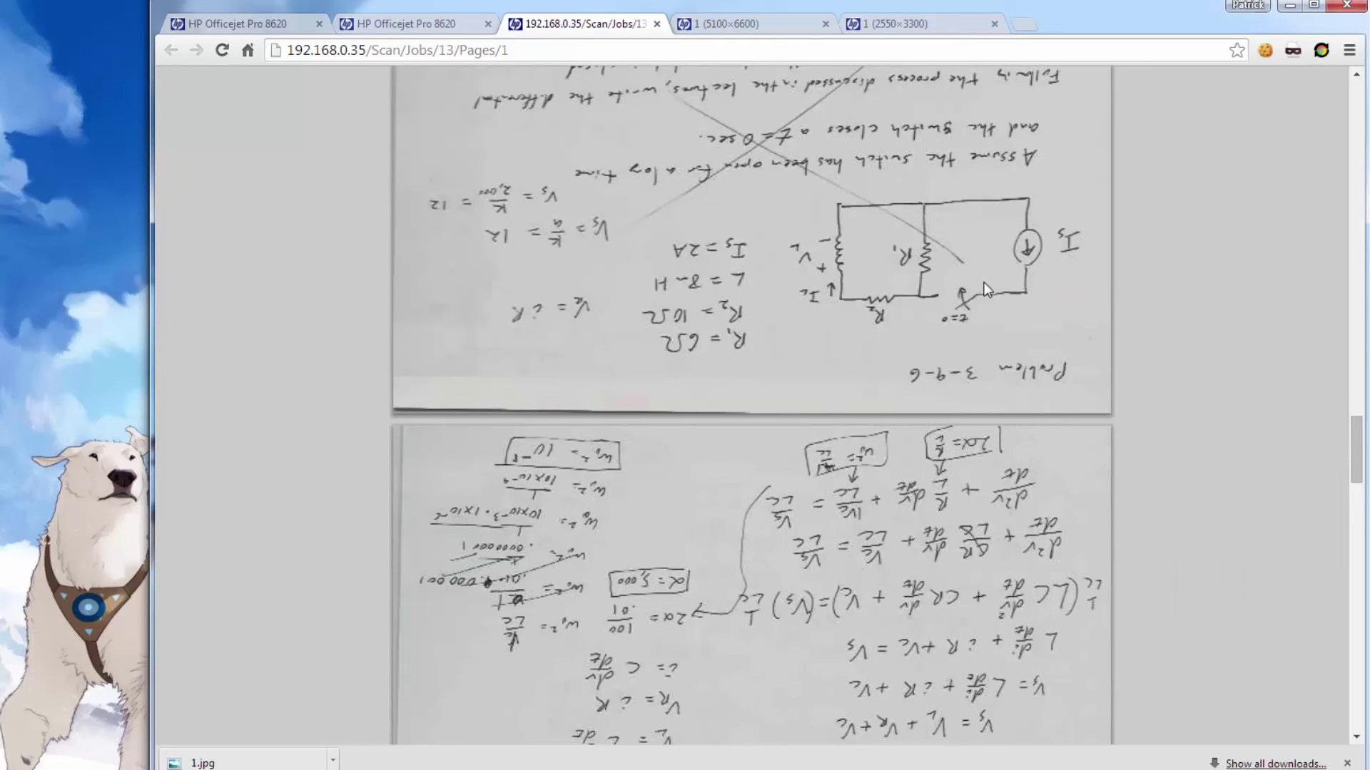
{"action": "left_click", "coordinate": [421, 27]}
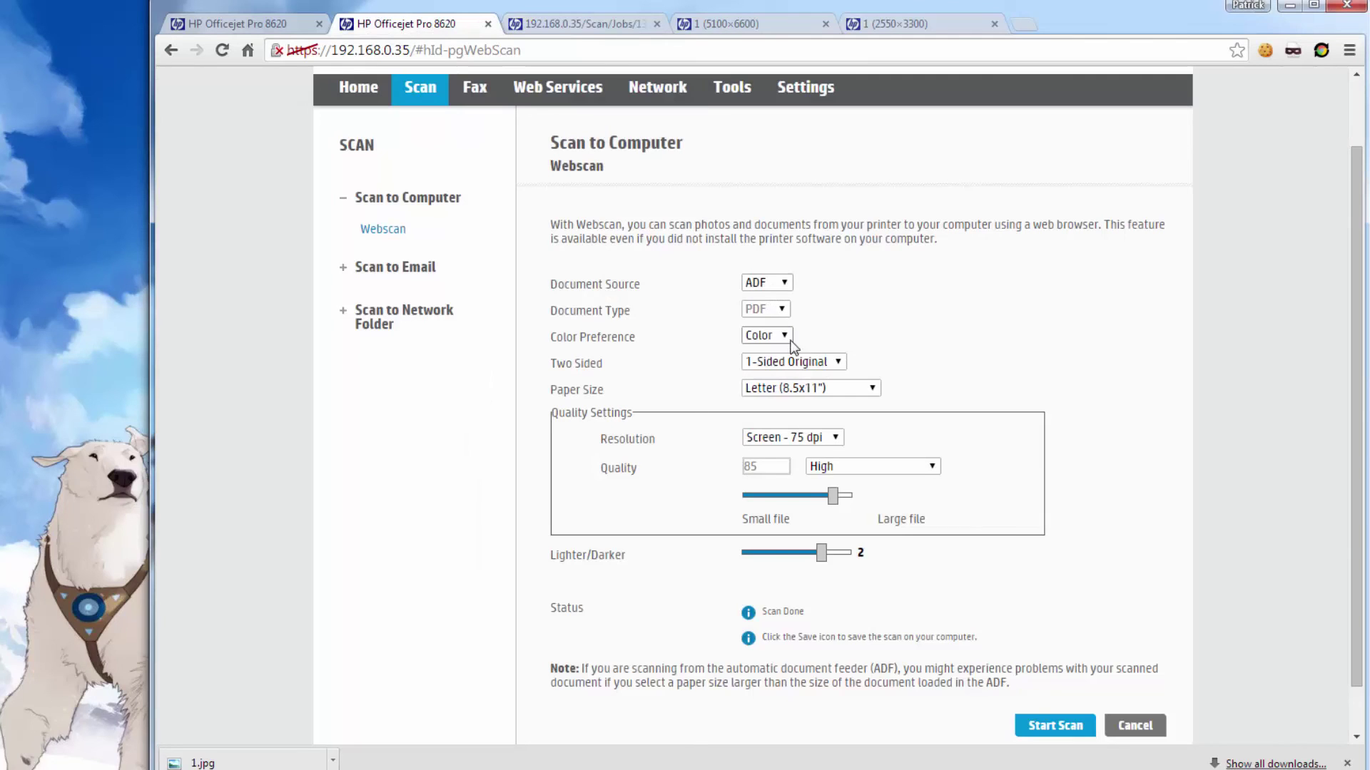
{"action": "left_click", "coordinate": [581, 24]}
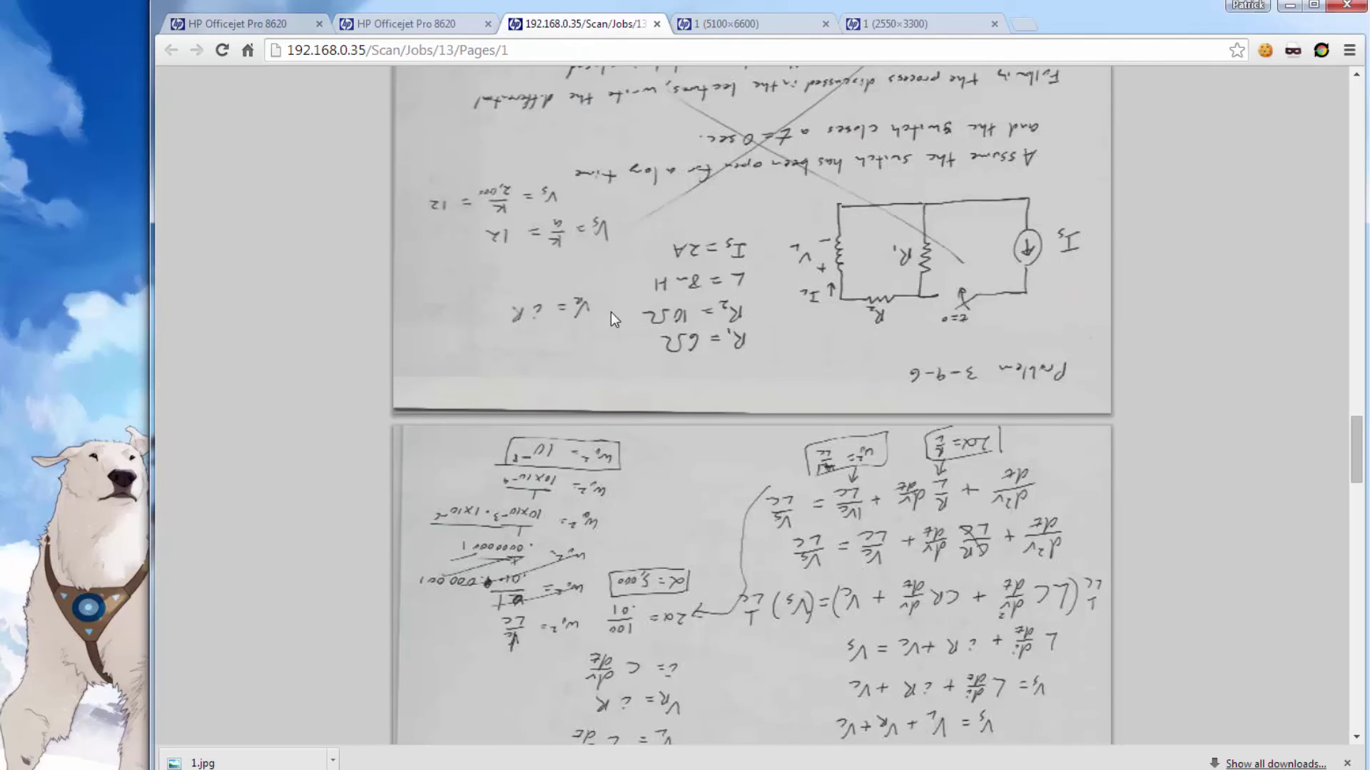
- Save the scanned document to the Desktop as 1.pdf
{"action": "scroll", "coordinate": [637, 374], "scroll_direction": "down", "scroll_amount": 10}
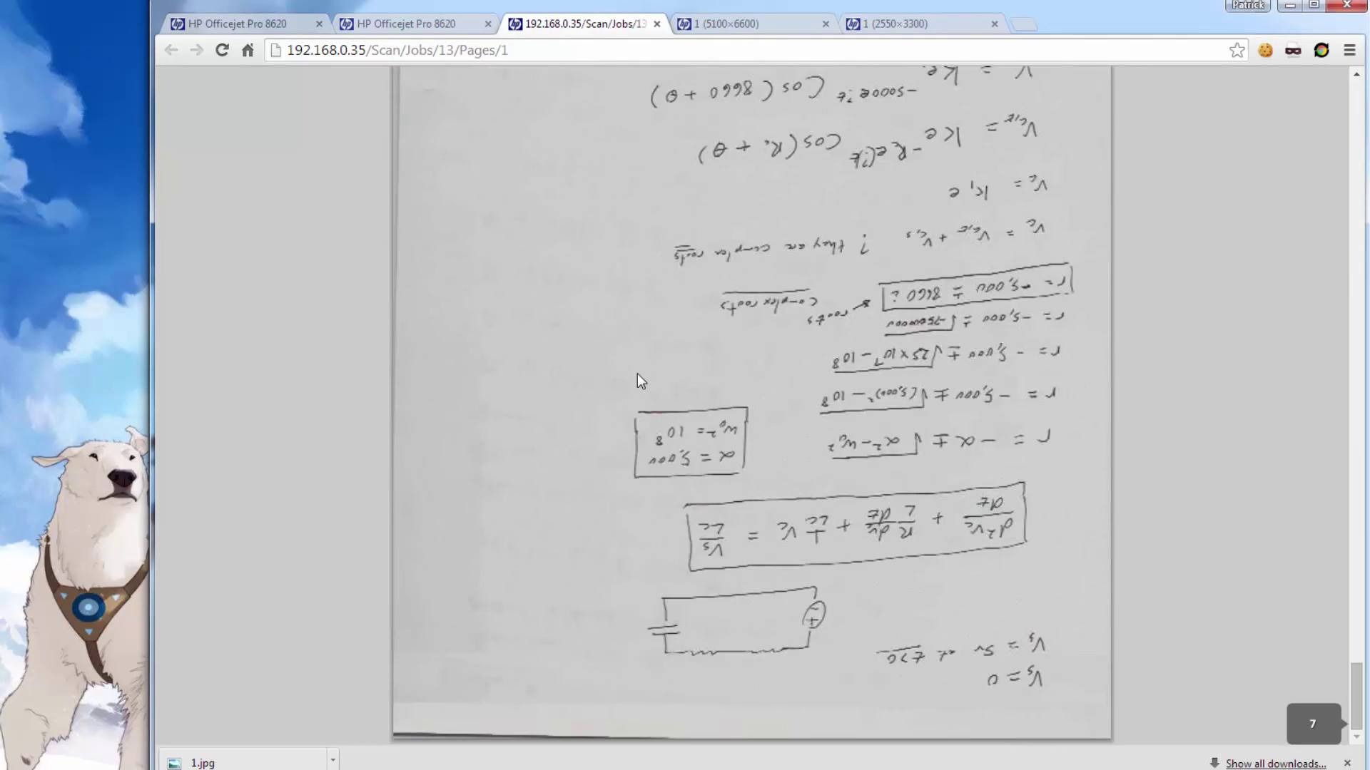
{"action": "right_click", "coordinate": [636, 374]}
{"action": "left_click", "coordinate": [684, 461]}
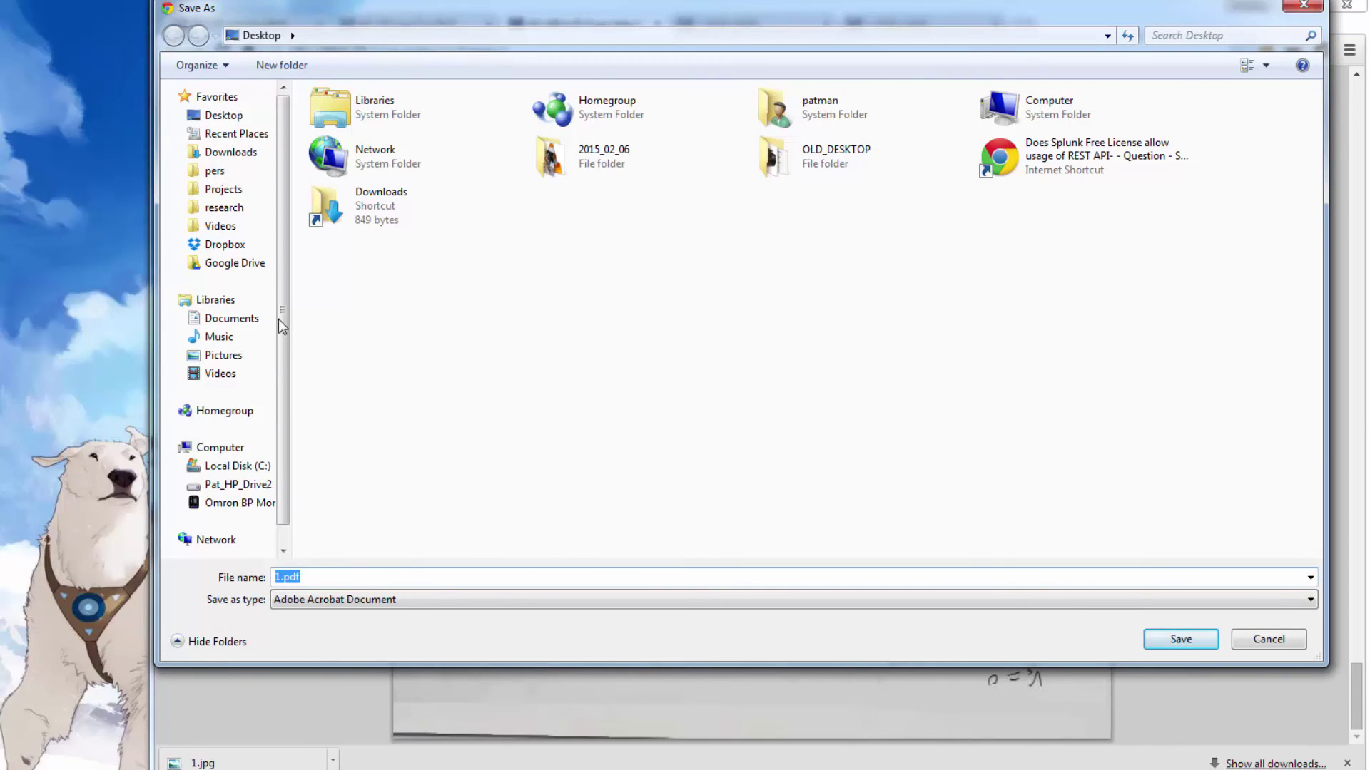
{"action": "left_click", "coordinate": [223, 115]}
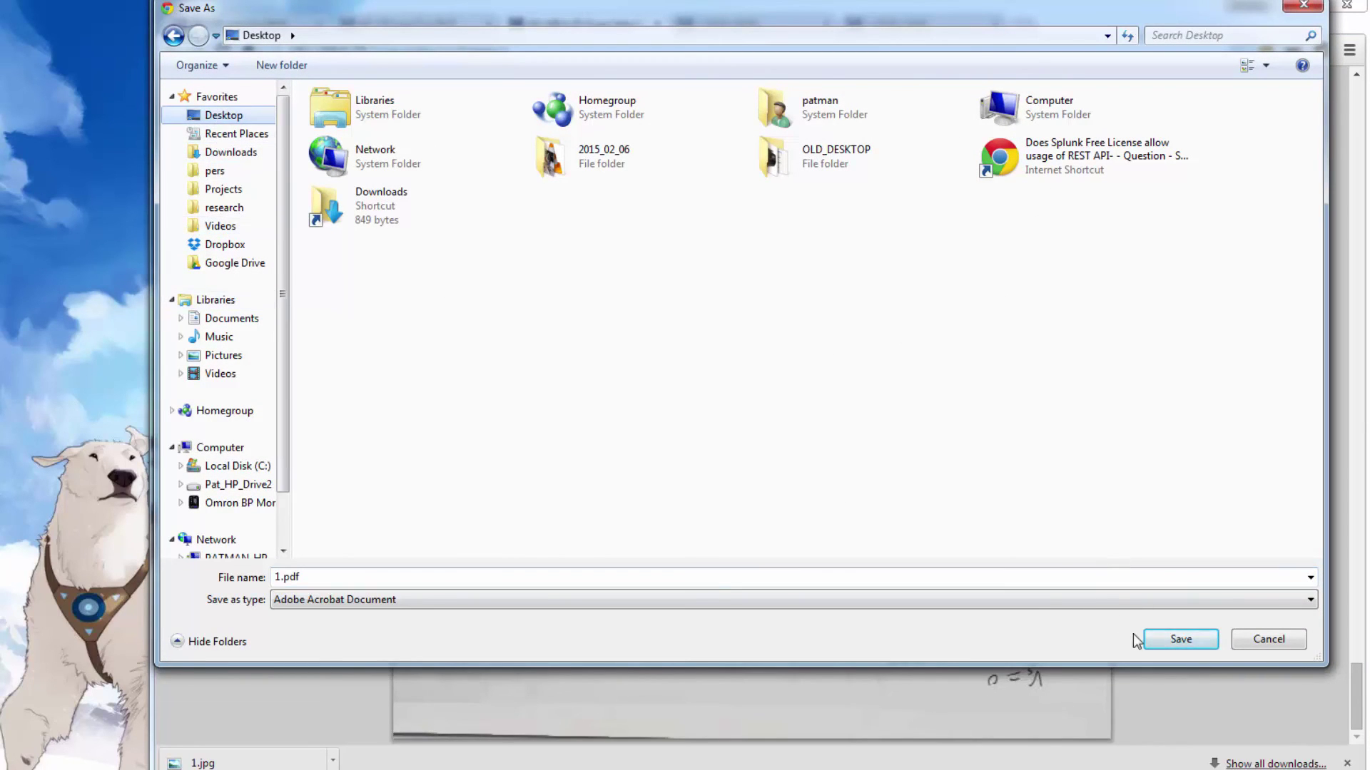
{"action": "left_click", "coordinate": [1181, 639]}
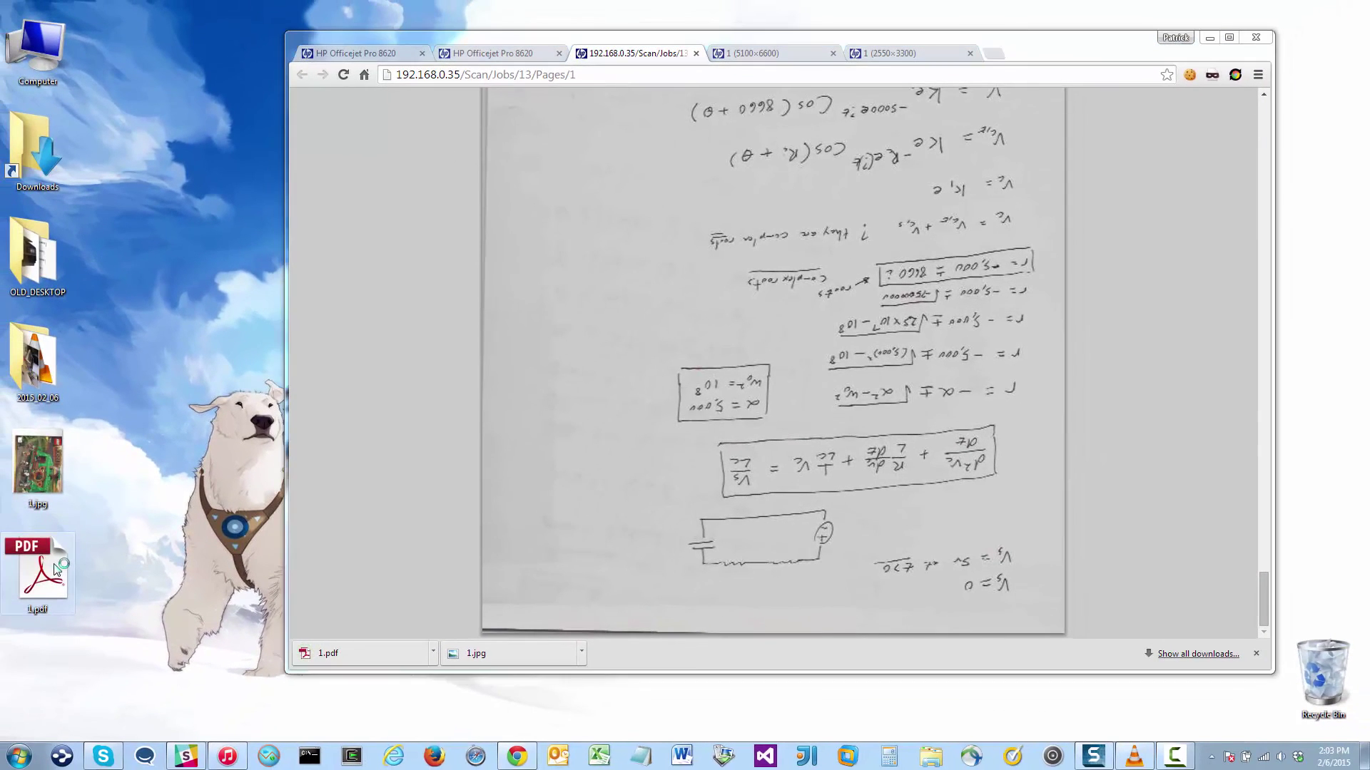
- Open 1.pdf from the desktop in Adobe Reader and scroll through its pages
{"action": "double_click", "coordinate": [57, 568]}
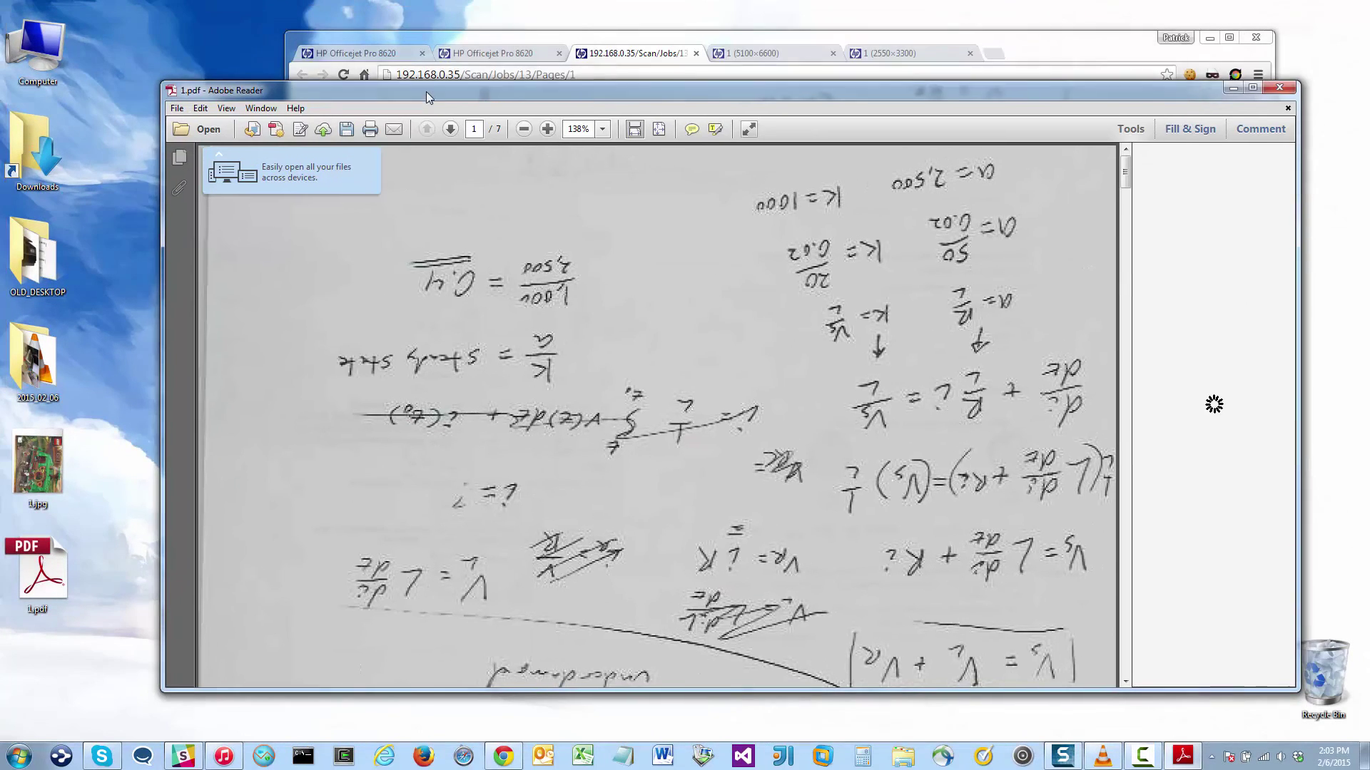
{"action": "left_click_drag", "start_coordinate": [425, 91], "coordinate": [406, 72]}
{"action": "scroll", "coordinate": [550, 354], "scroll_direction": "down", "scroll_amount": 10}
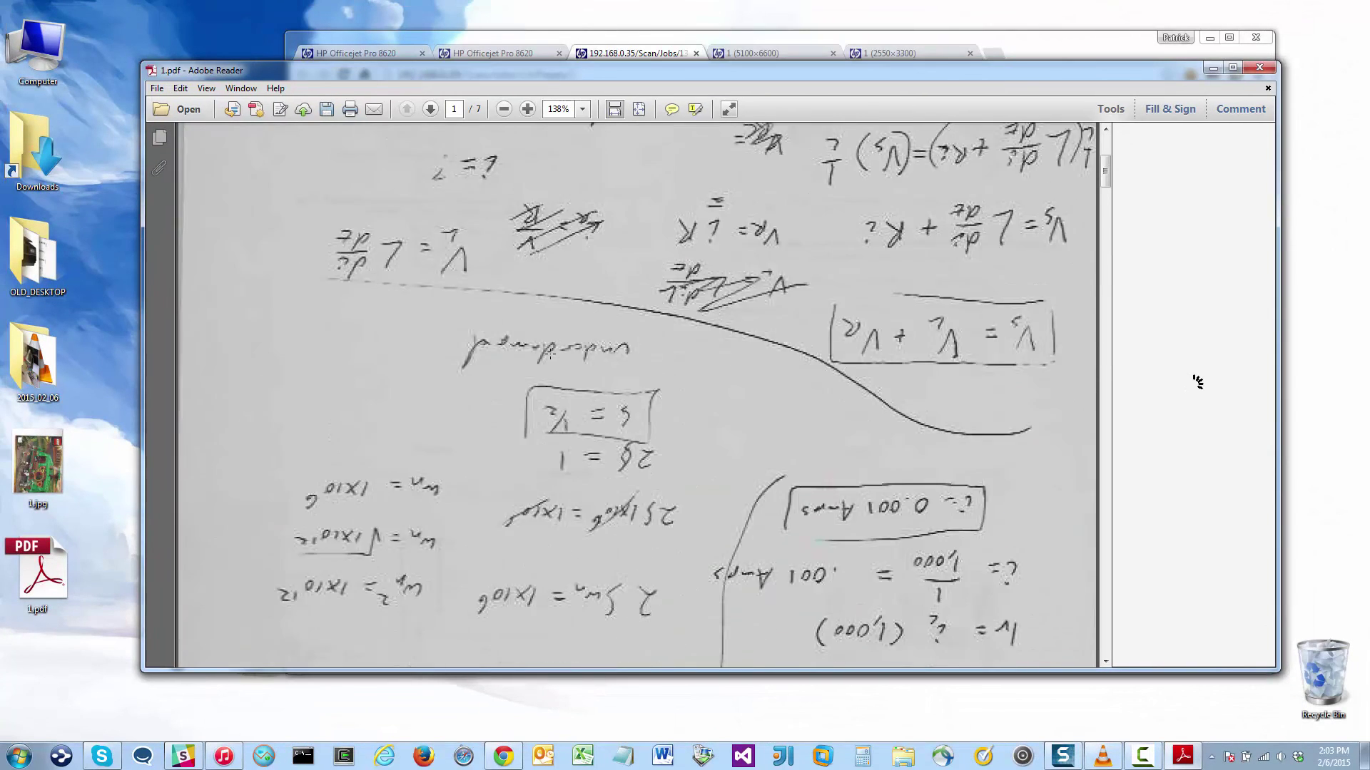
{"action": "scroll", "coordinate": [550, 353], "scroll_direction": "down", "scroll_amount": 10}
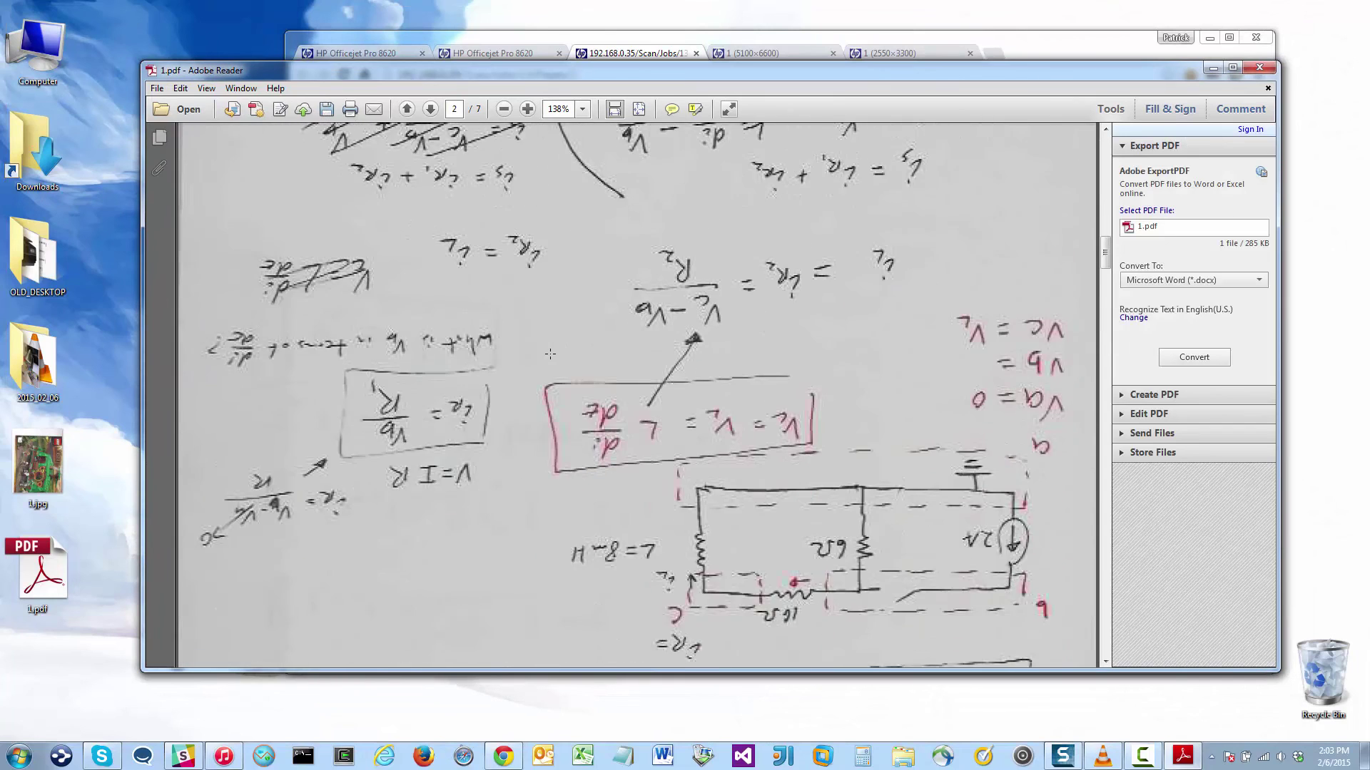
{"action": "scroll", "coordinate": [550, 354], "scroll_direction": "down", "scroll_amount": 5}
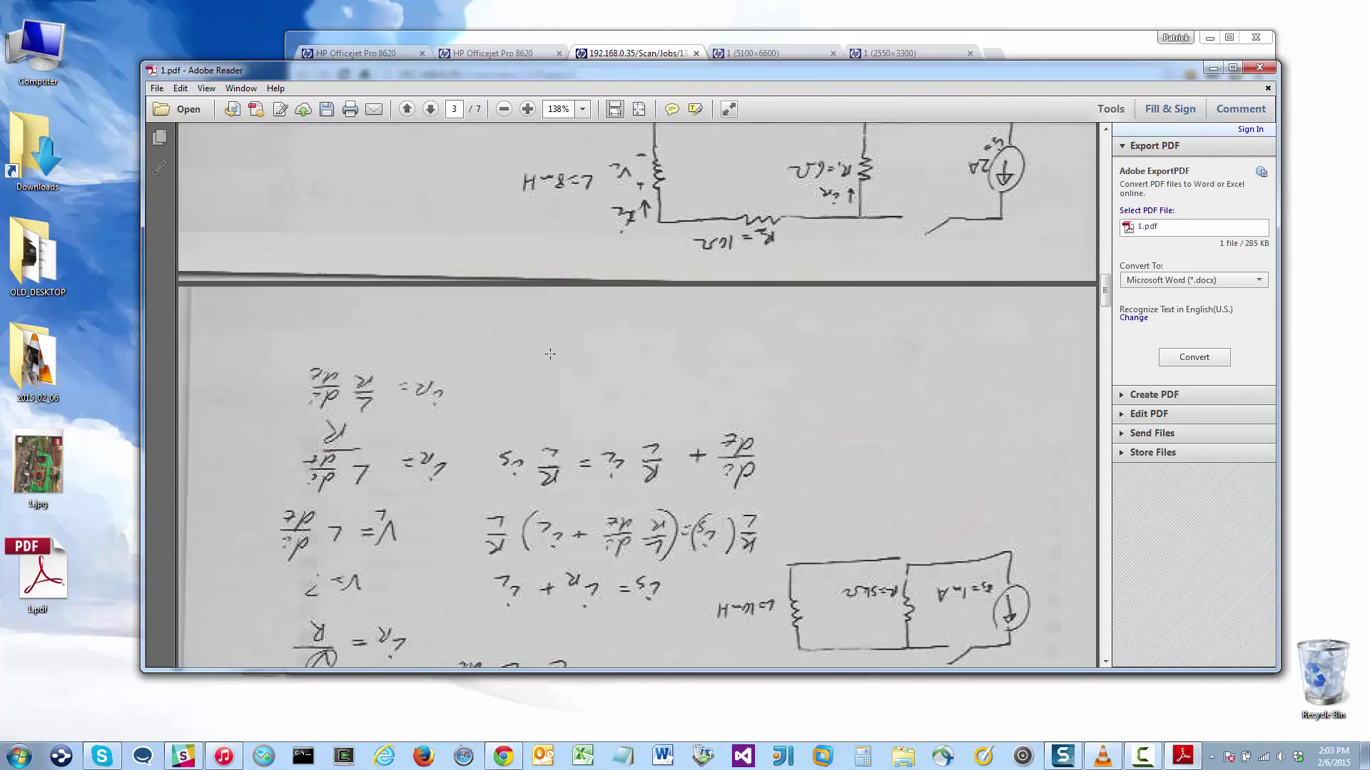
- Close 1.pdf without saving and go back to the Webscan settings page in Chrome
{"action": "left_click", "coordinate": [1259, 67]}
{"action": "left_click", "coordinate": [789, 404]}
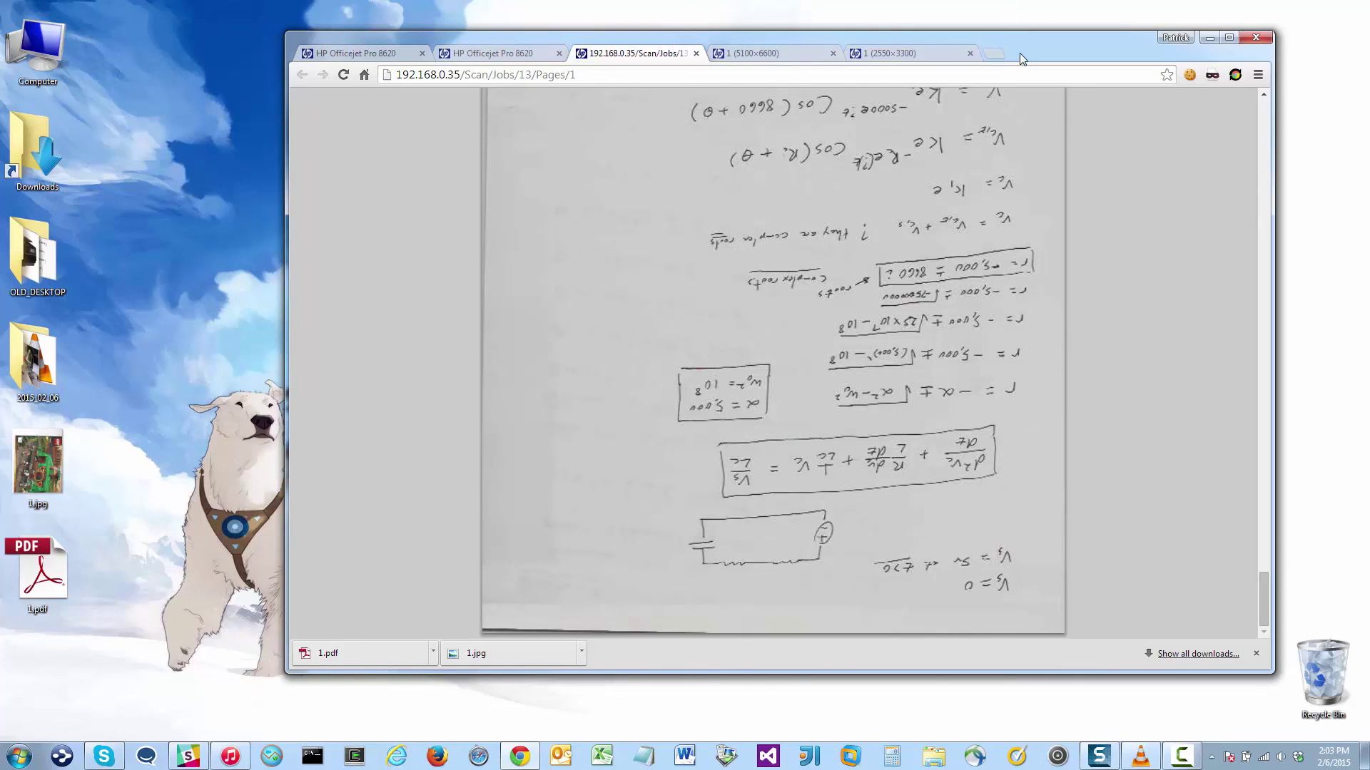
{"action": "left_click_drag", "start_coordinate": [1020, 57], "coordinate": [928, 67]}
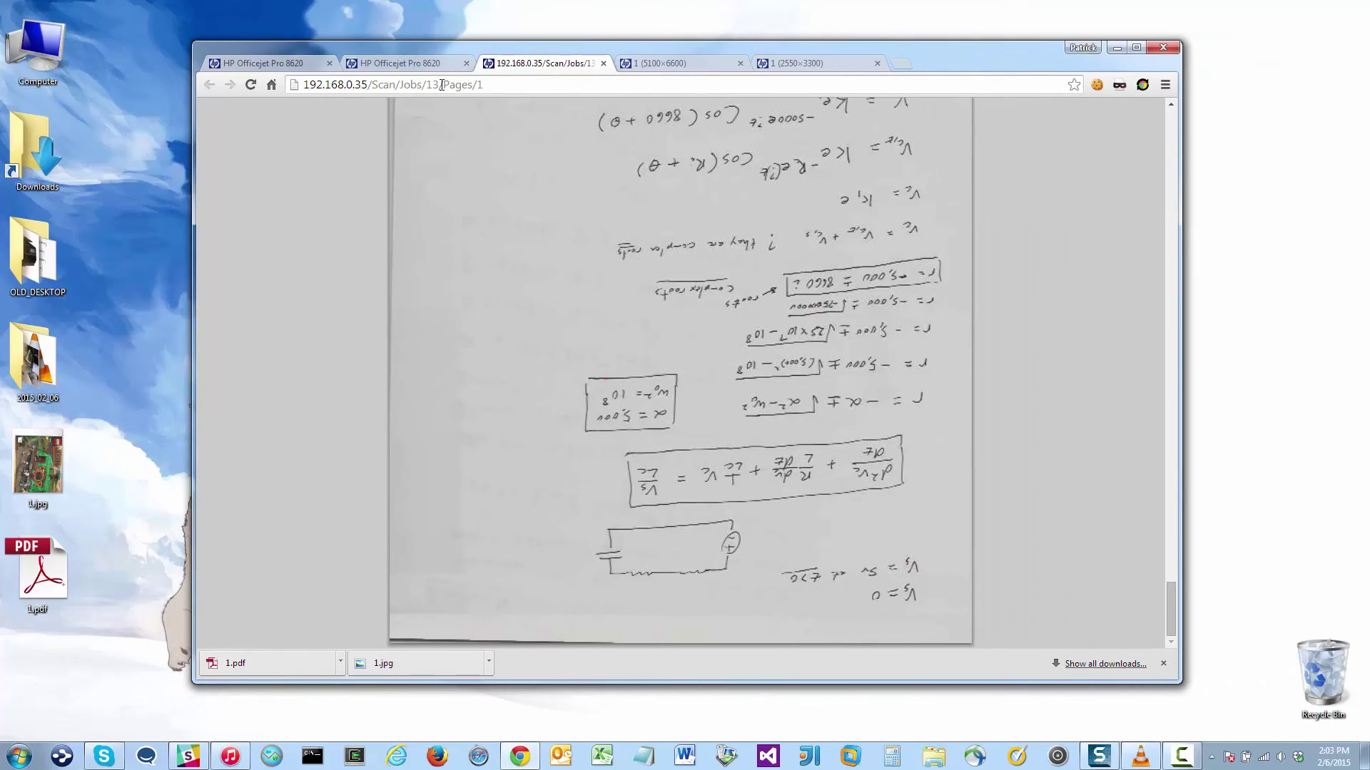
{"action": "left_click", "coordinate": [428, 66]}
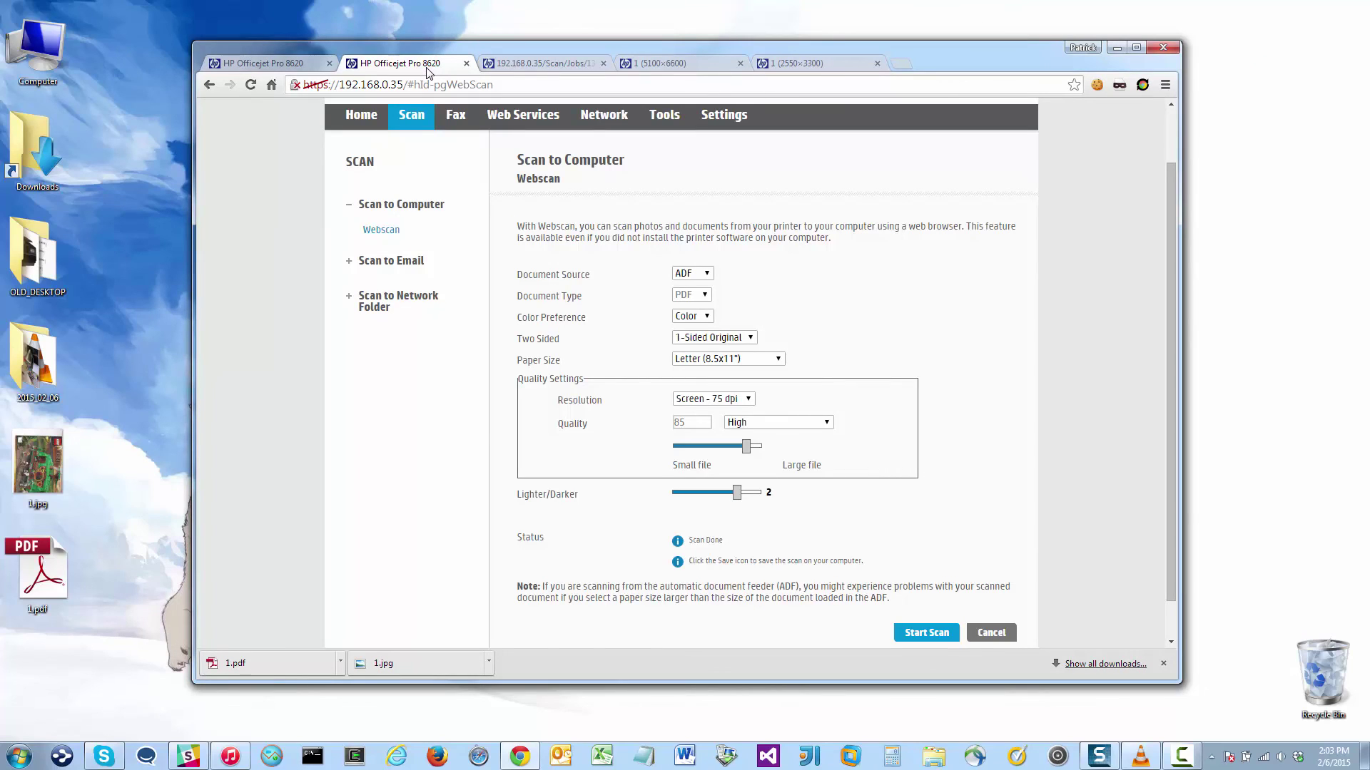